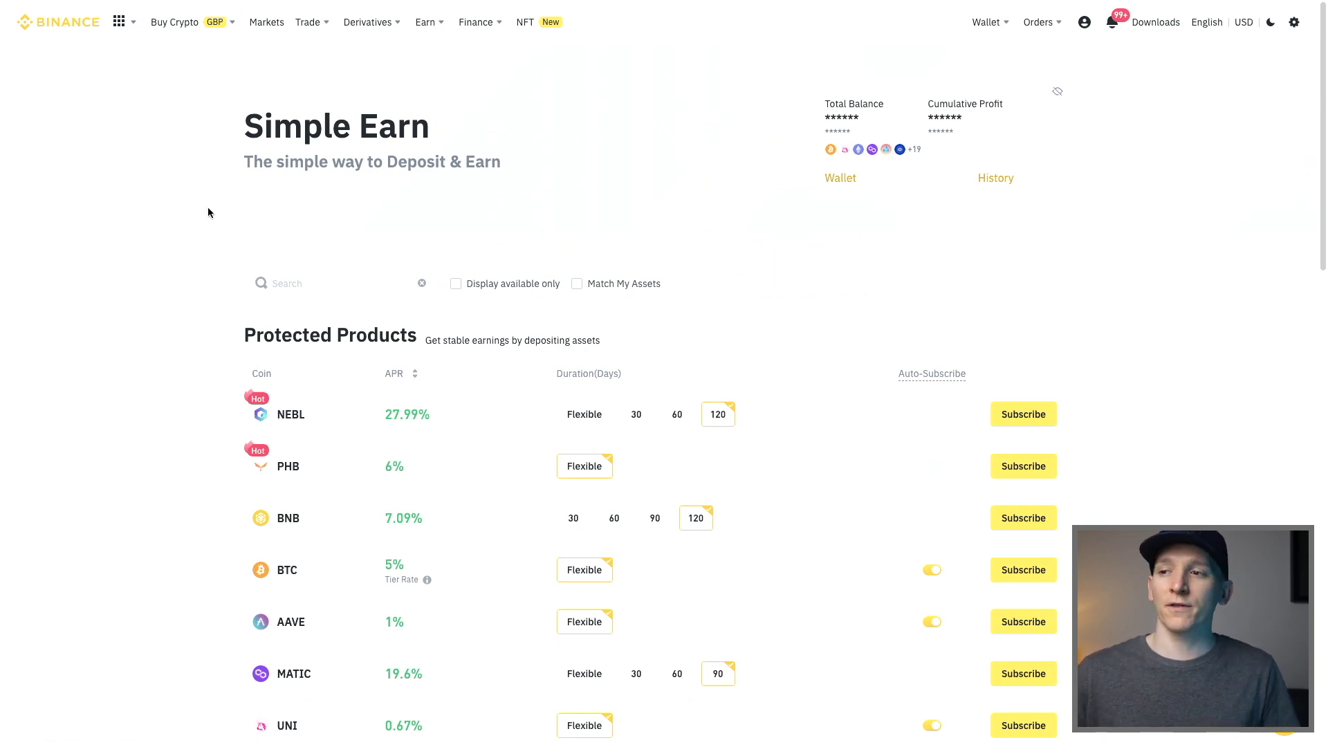
pyautogui.scroll(-1, 207, 210)
pyautogui.scroll(1, 207, 211)
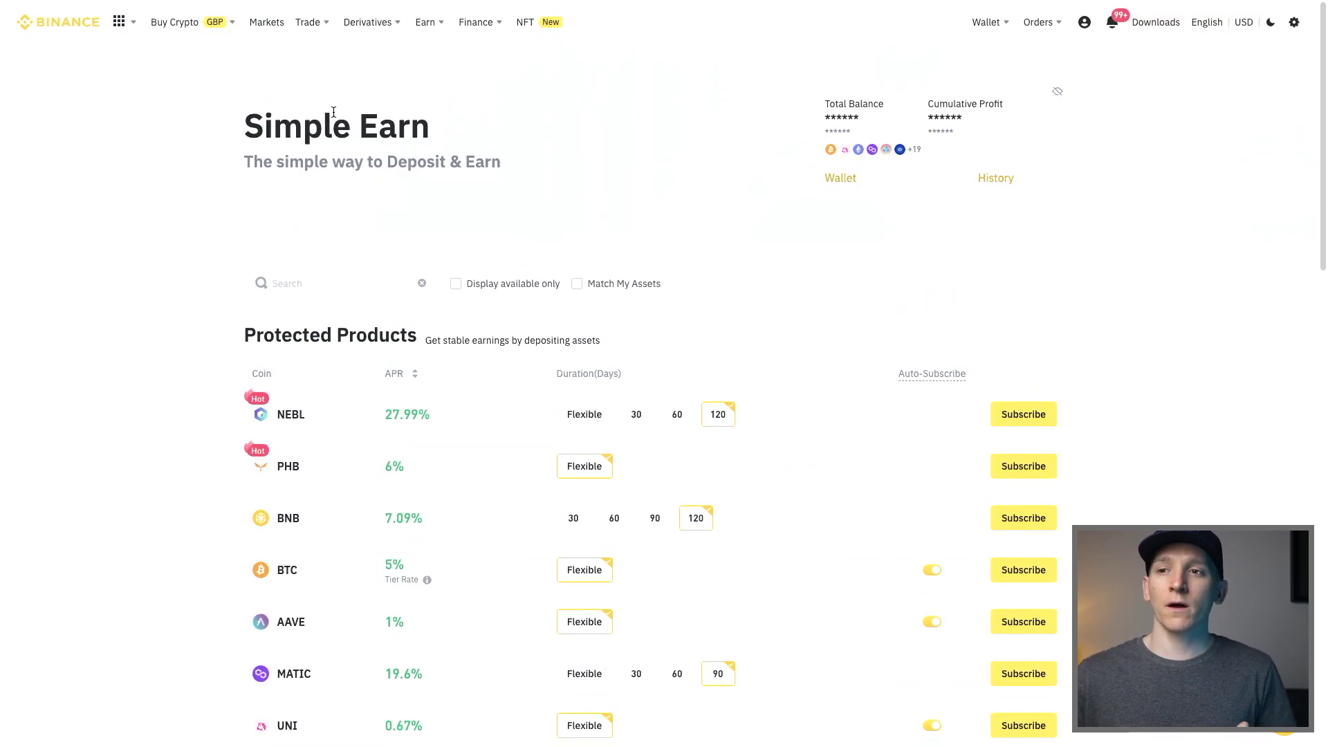
pyautogui.moveTo(436, 34)
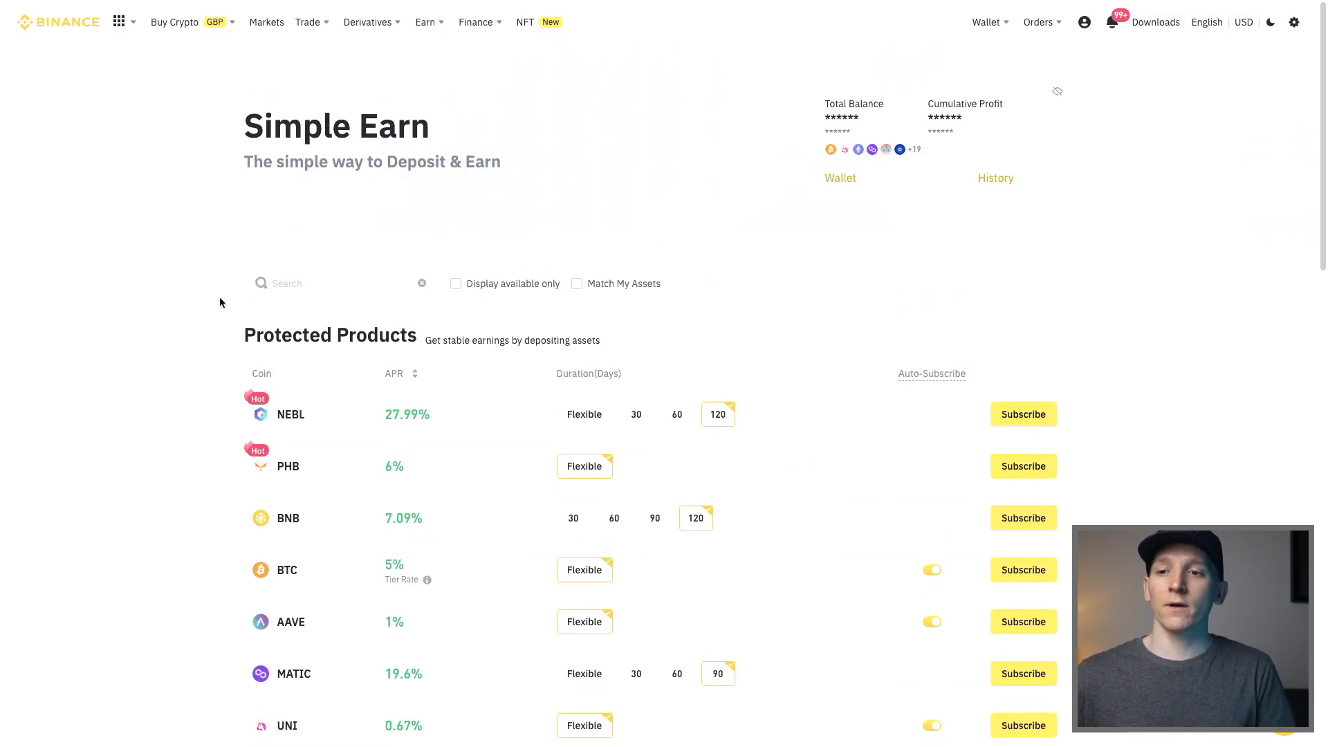
pyautogui.scroll(-2, 219, 300)
pyautogui.scroll(2, 219, 301)
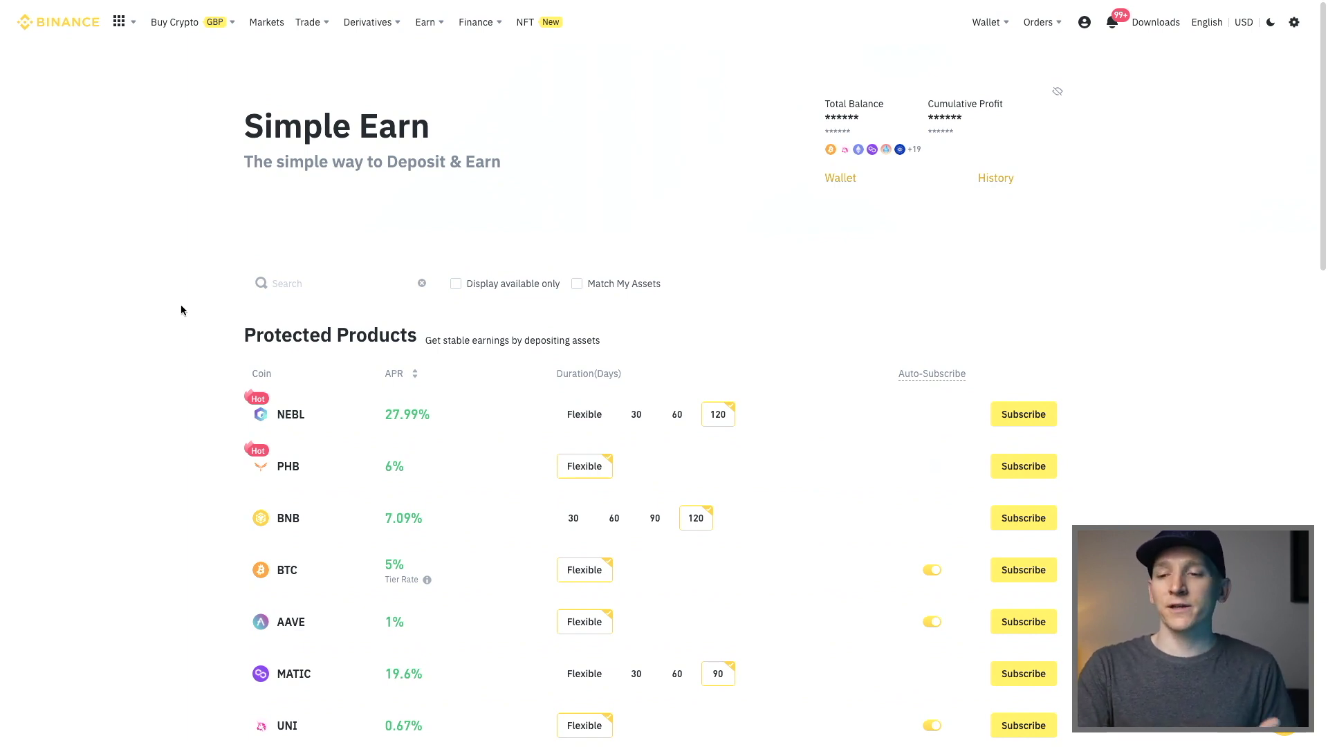
pyautogui.scroll(-3, 181, 305)
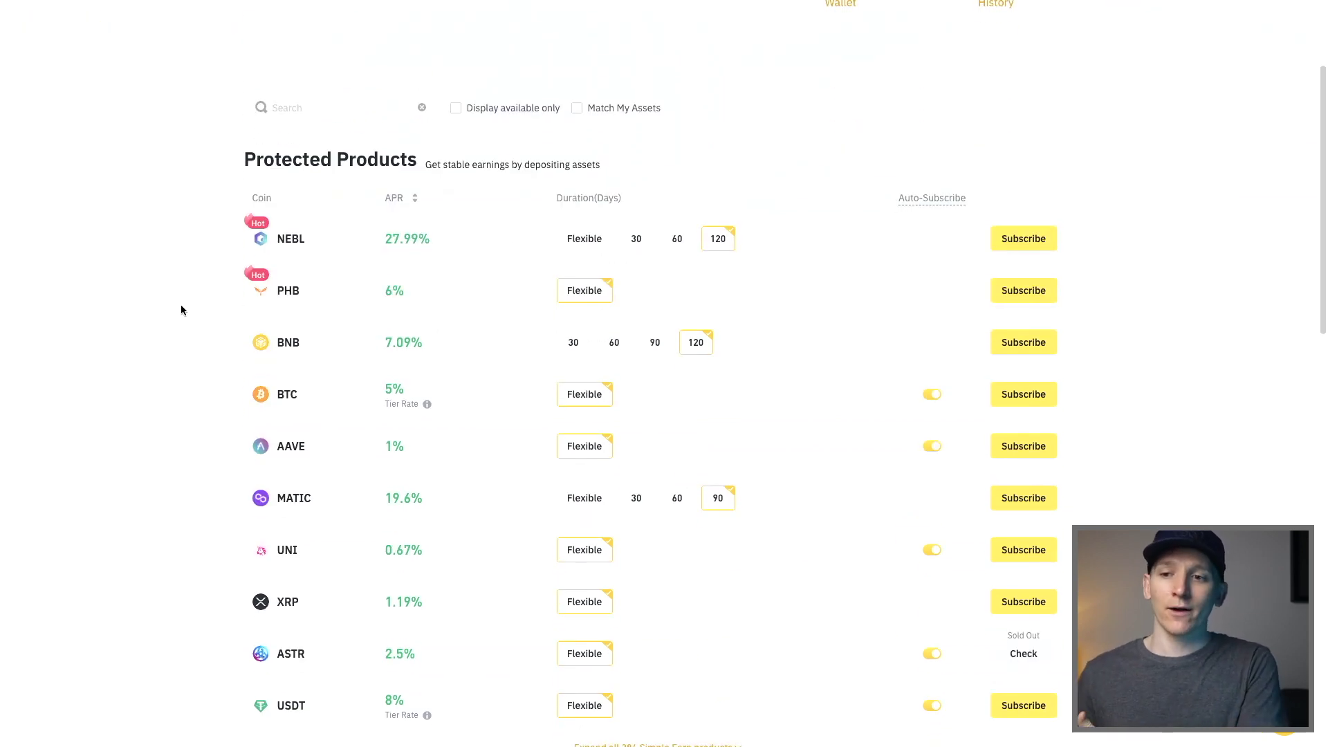
pyautogui.scroll(-2, 180, 305)
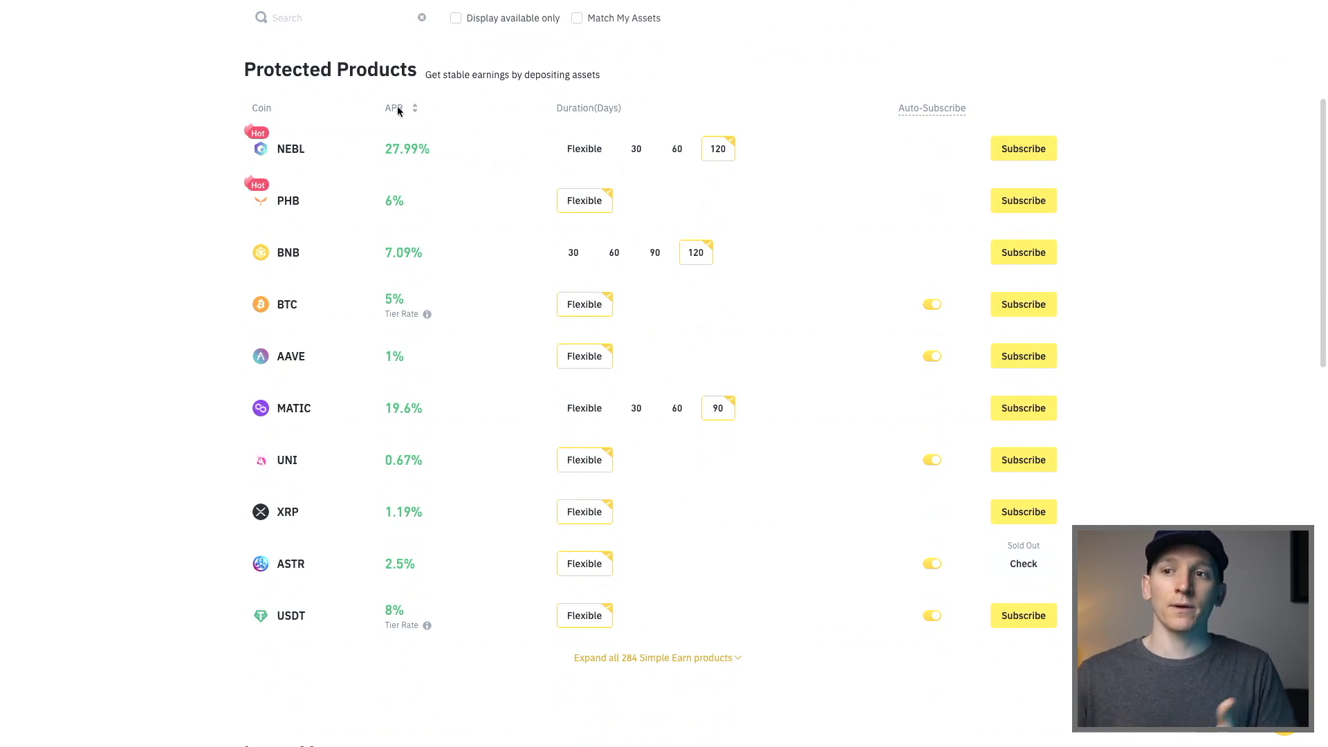
pyautogui.scroll(3, 405, 304)
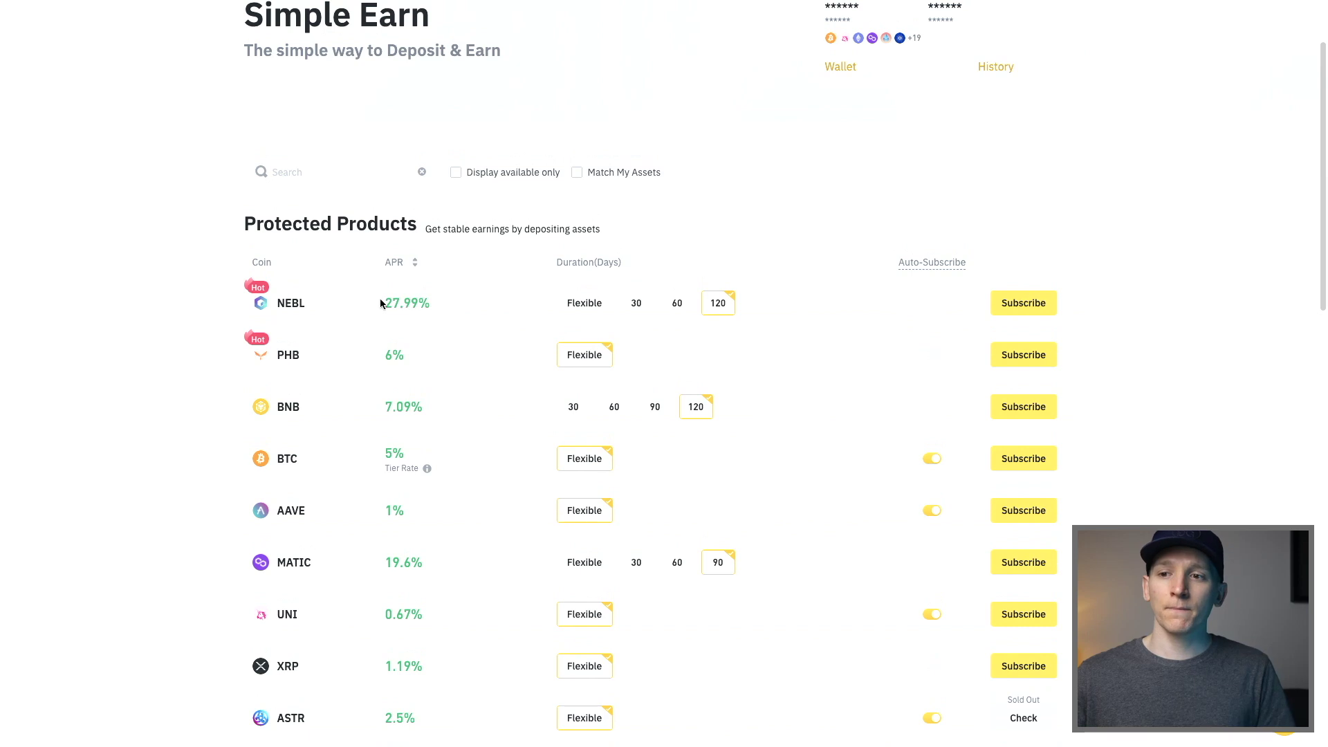
pyautogui.scroll(1, 178, 262)
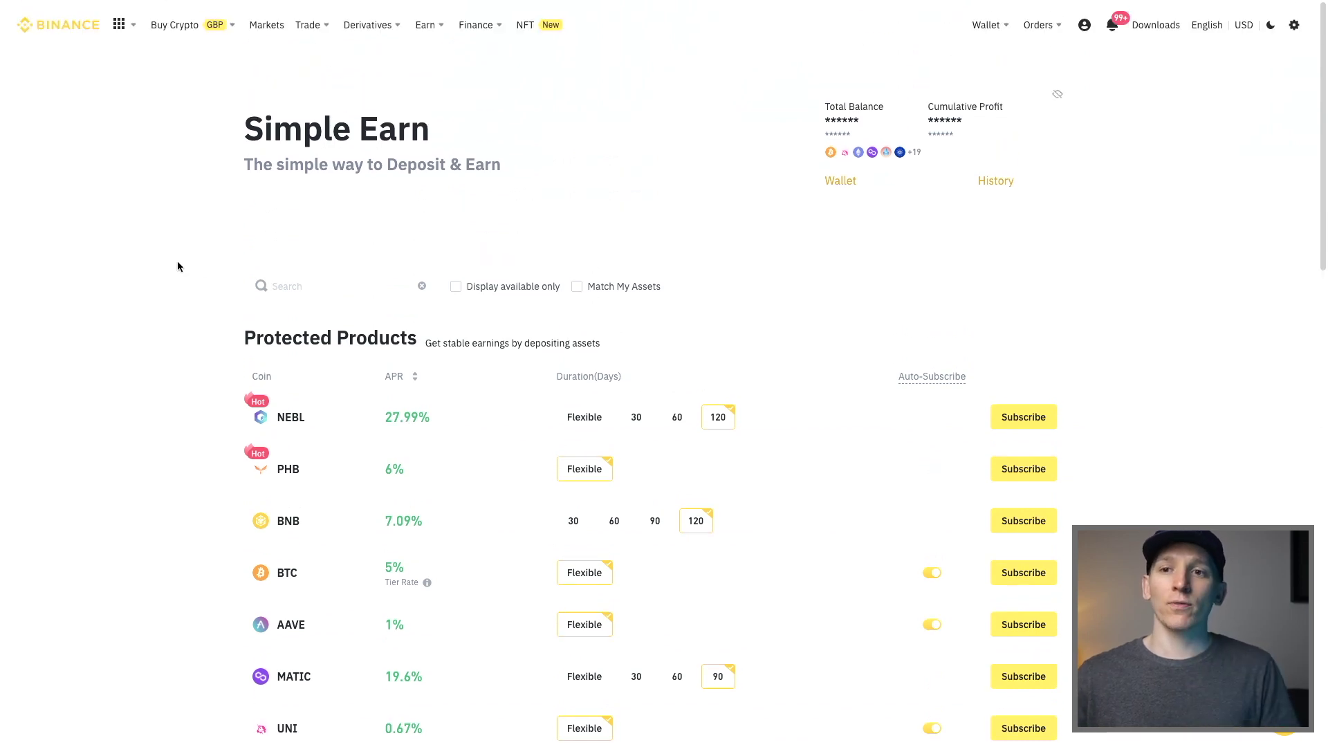
pyautogui.scroll(-1, 199, 264)
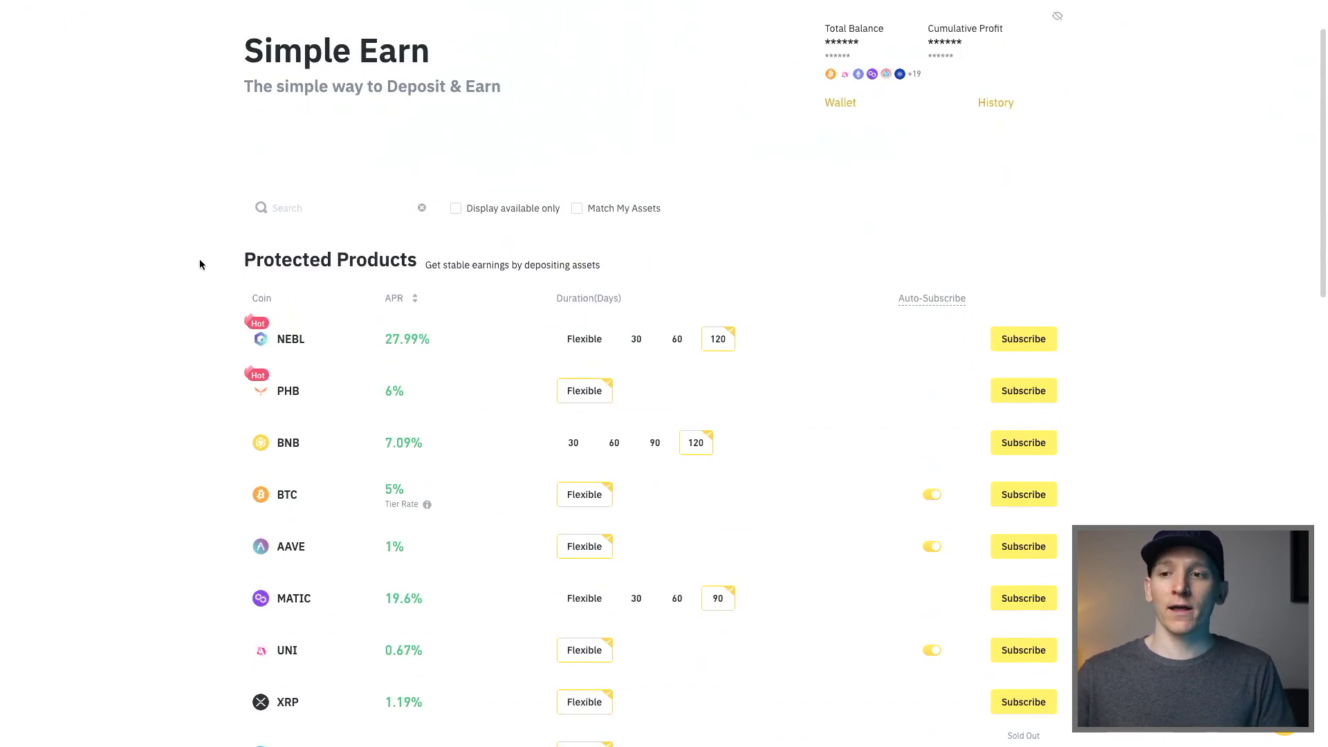
pyautogui.scroll(-1, 199, 265)
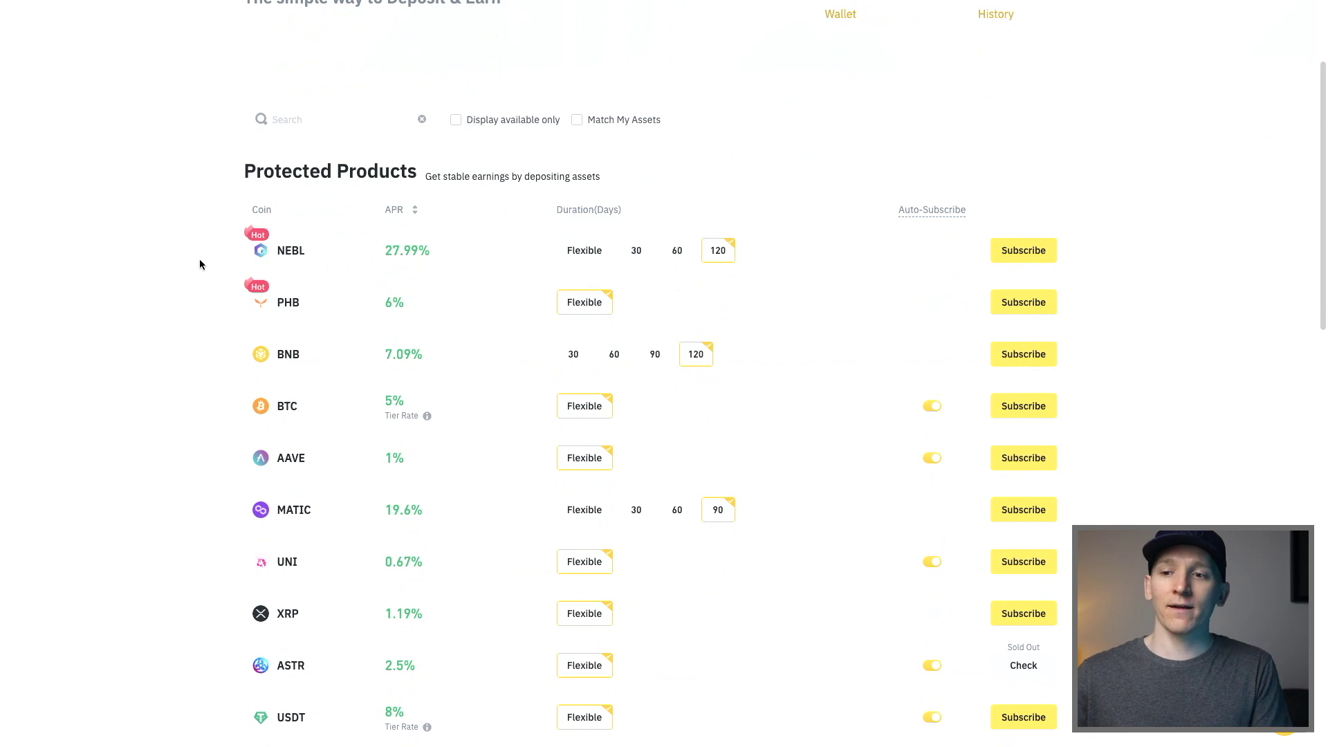
pyautogui.scroll(-1, 201, 264)
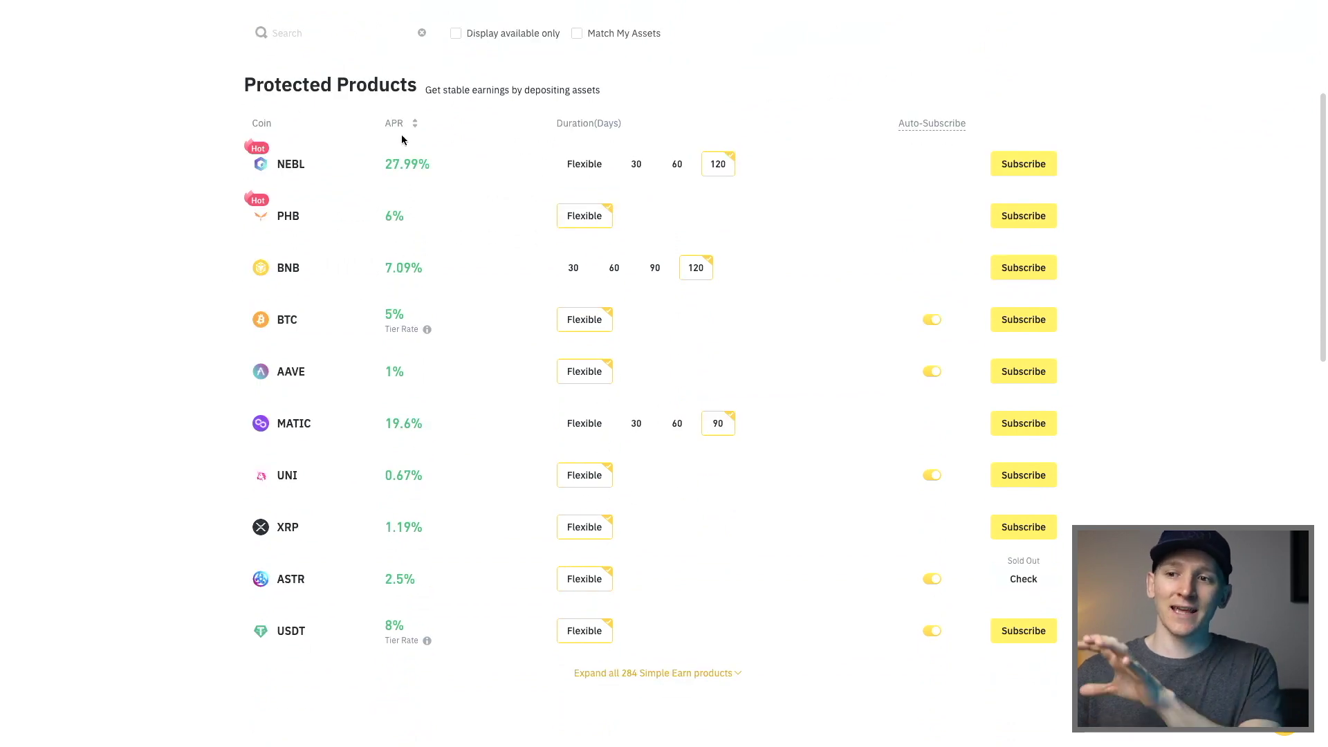
pyautogui.scroll(1, 199, 255)
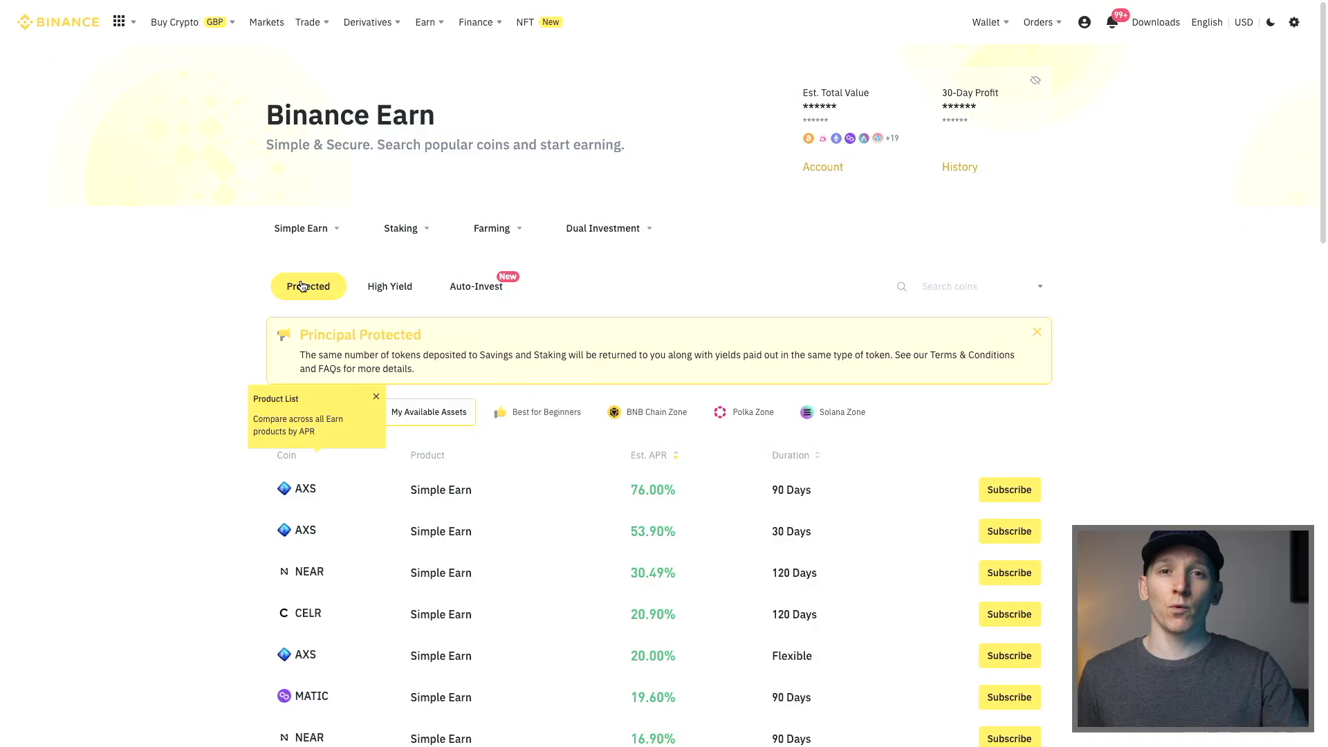
# Step: Enter 1000 as the calculator amount, keeping USDT as the coin
pyautogui.scroll(-10, 246, 284)
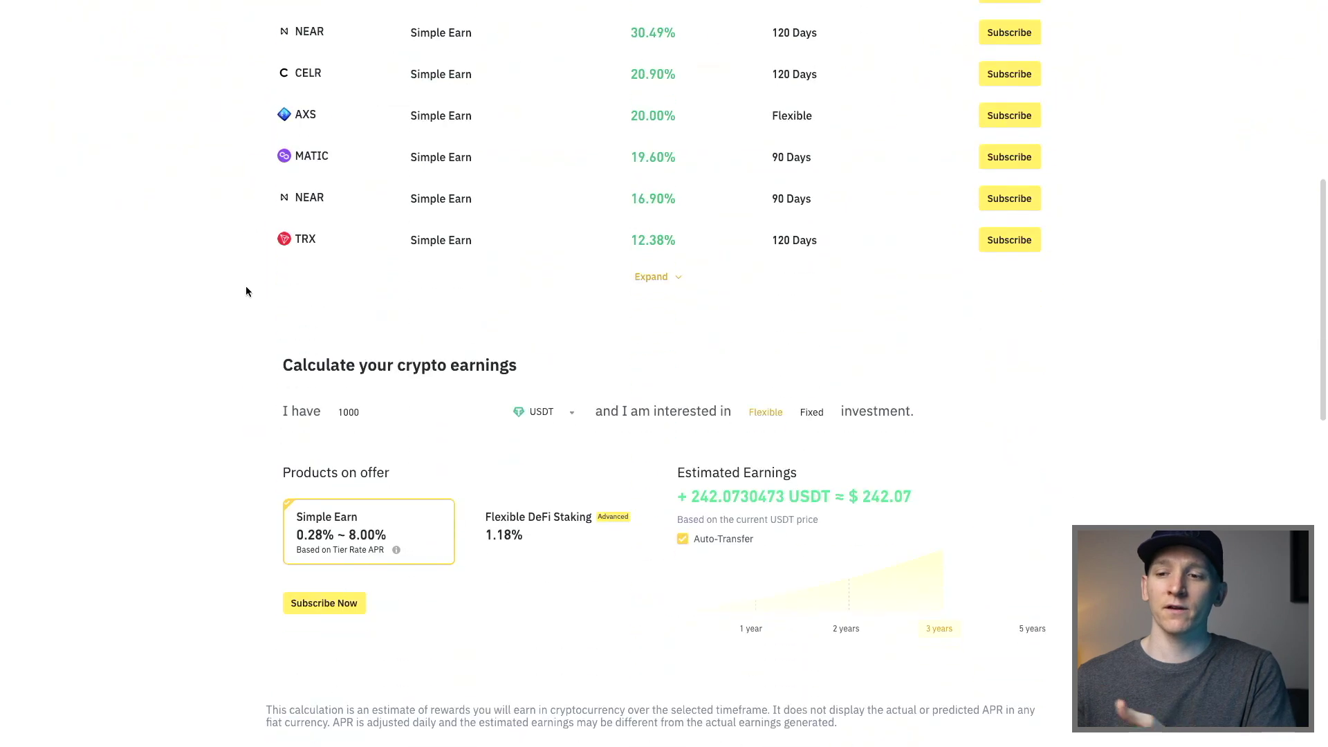
pyautogui.click(350, 255)
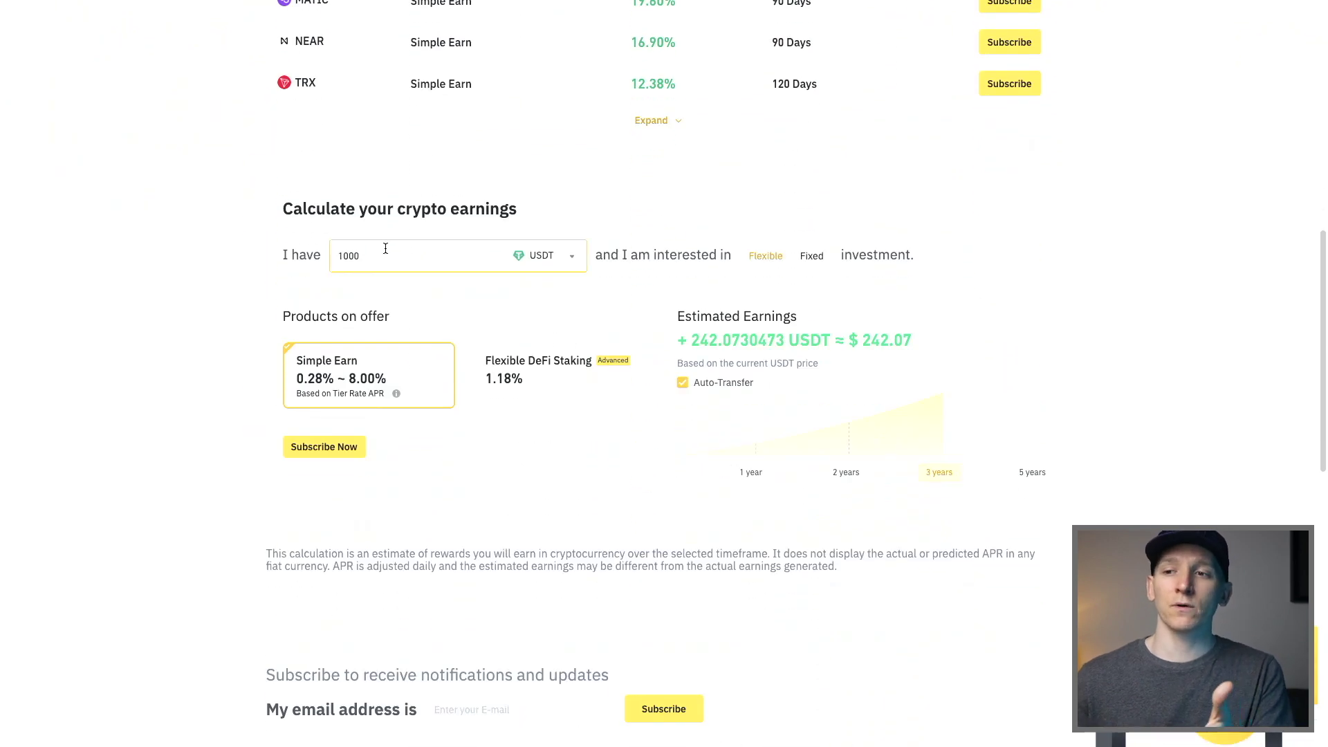
pyautogui.click(567, 264)
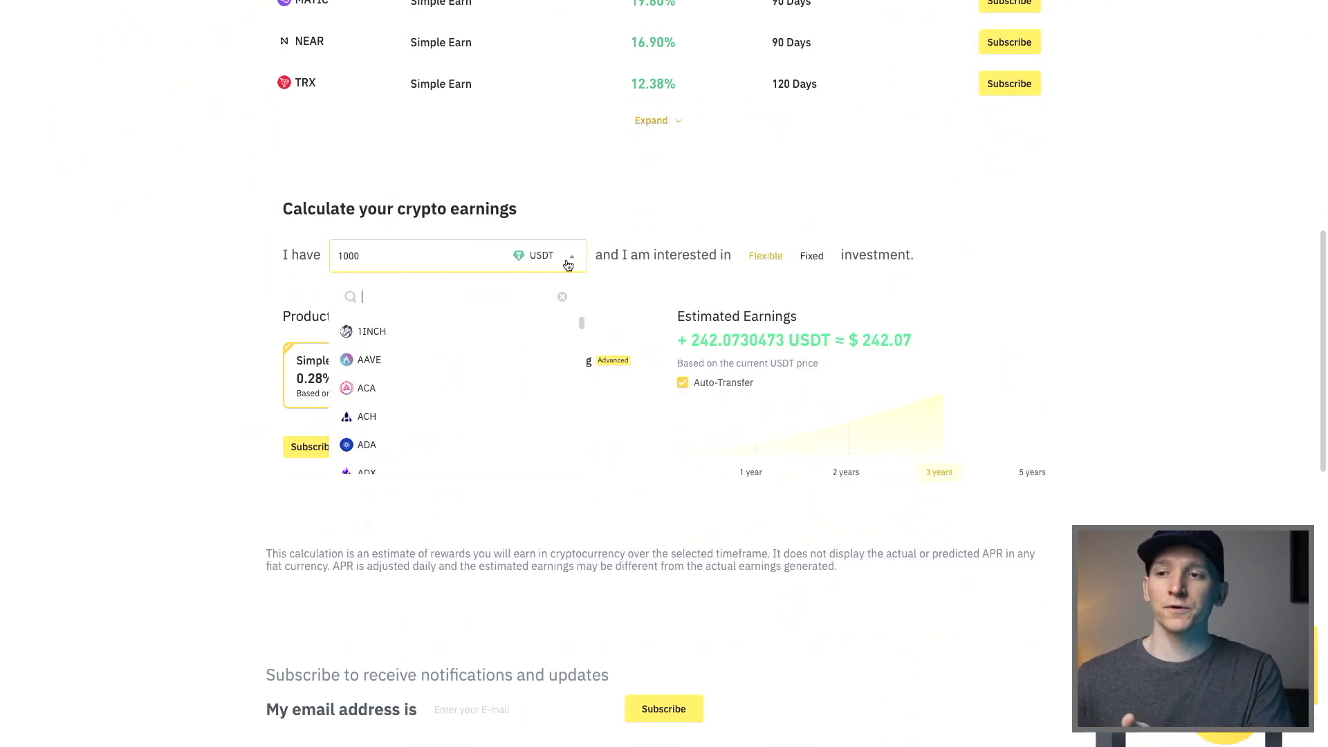
pyautogui.scroll(-1, 418, 377)
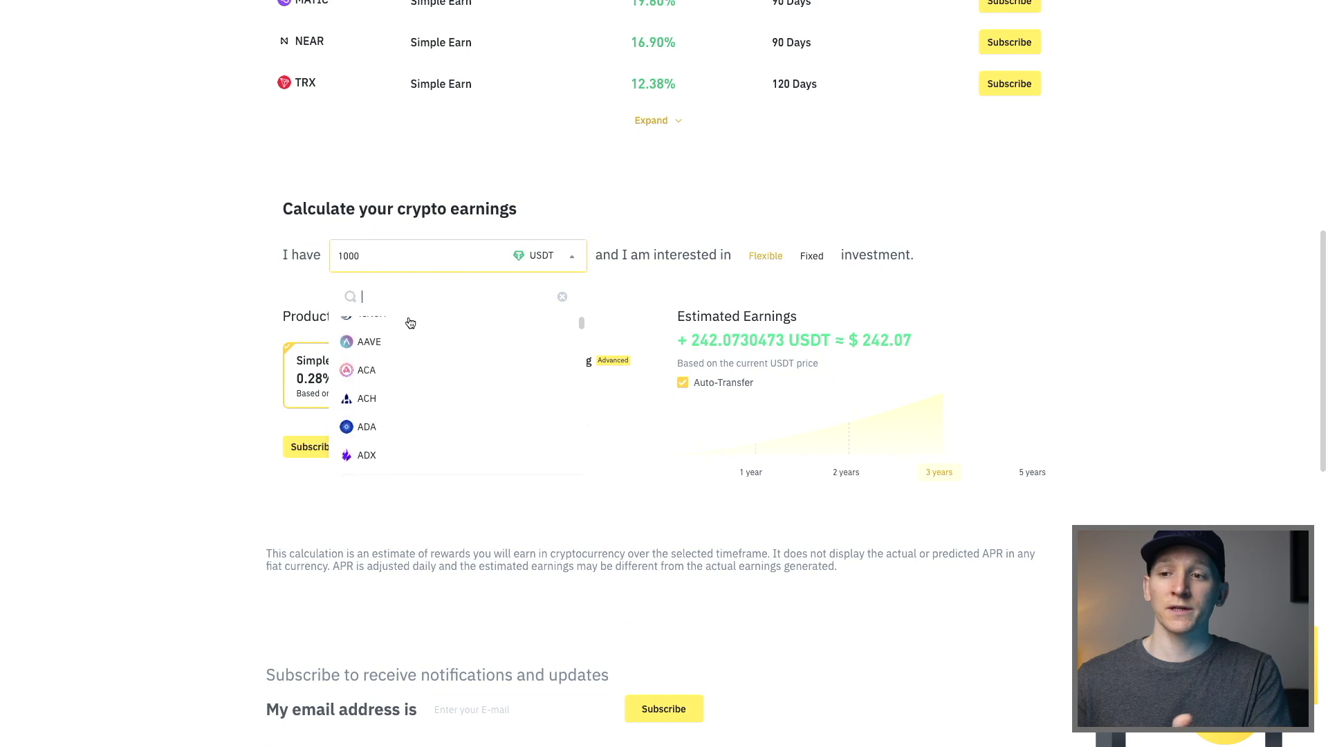
pyautogui.click(282, 261)
pyautogui.moveTo(394, 258); pyautogui.dragTo(265, 260)
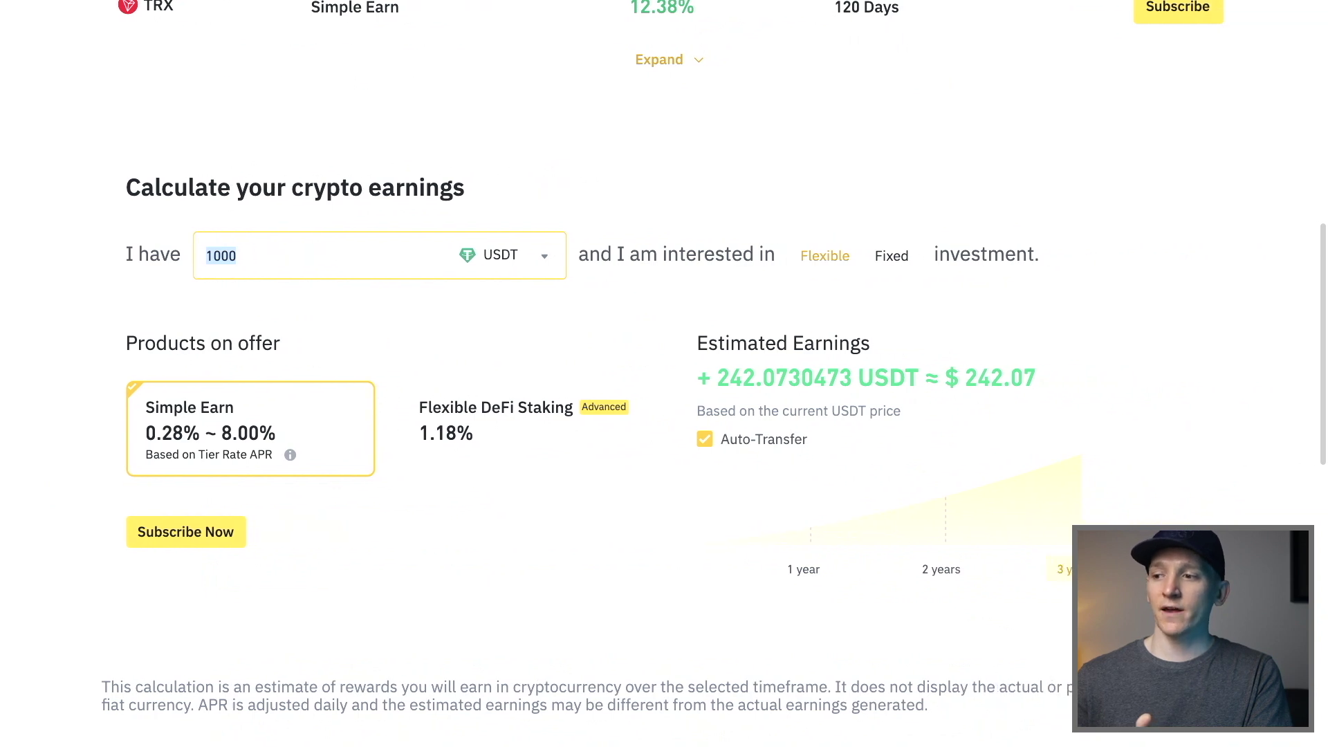
# Step: Compare the estimated earnings for 5 years and 1 year, then return to the Simple Earn list
pyautogui.click(1216, 569)
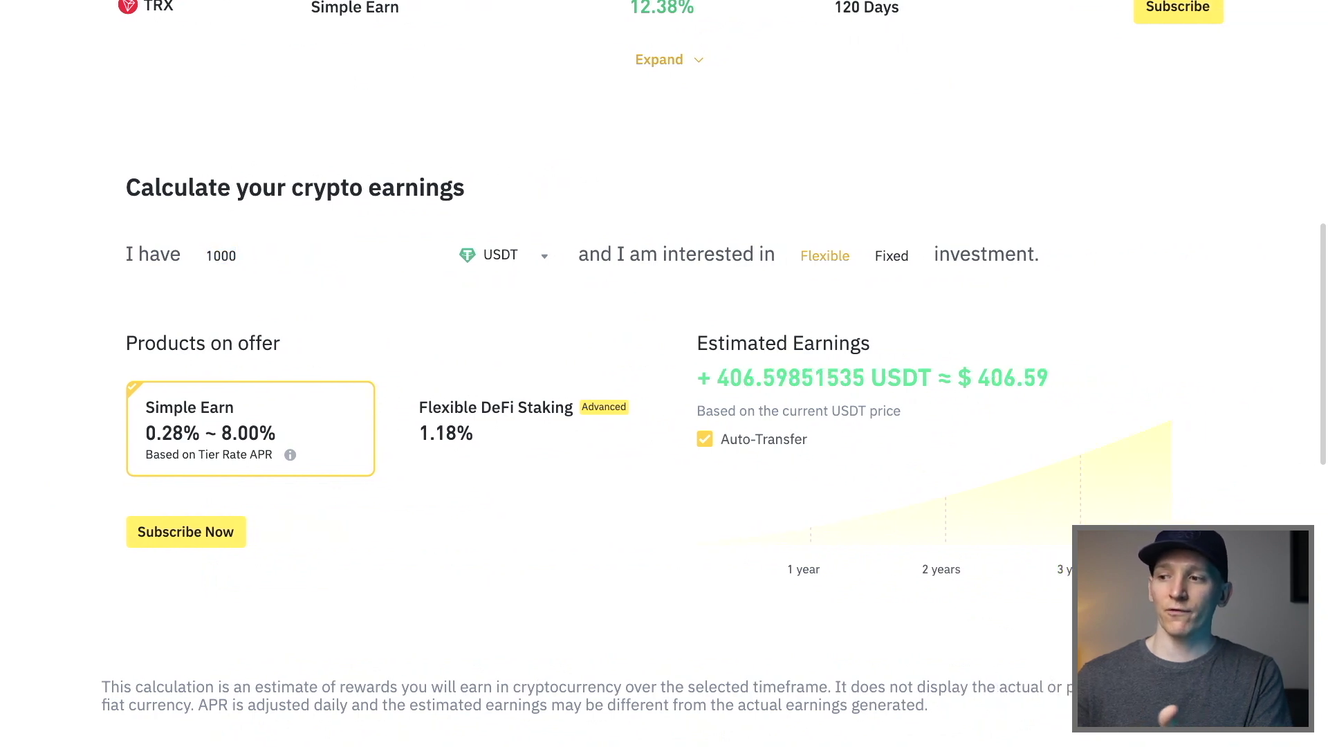
pyautogui.scroll(-1, 892, 462)
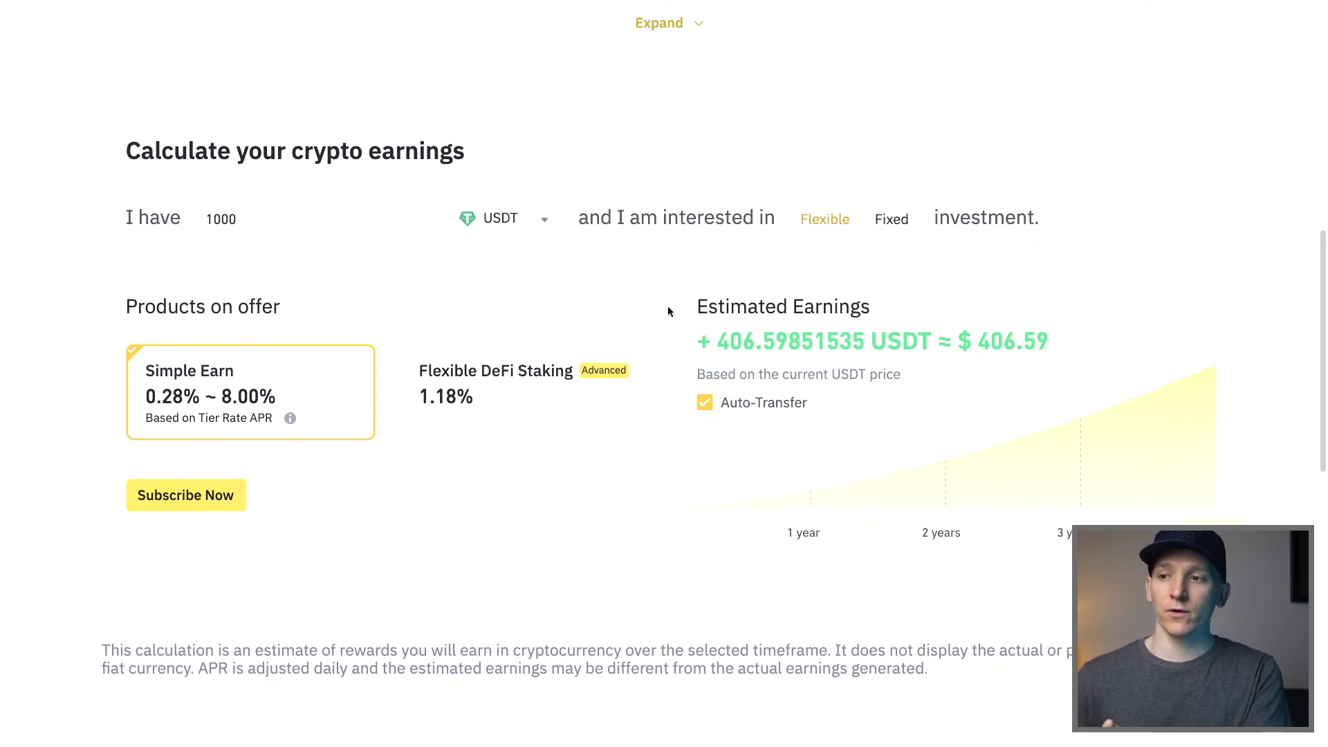
pyautogui.click(806, 529)
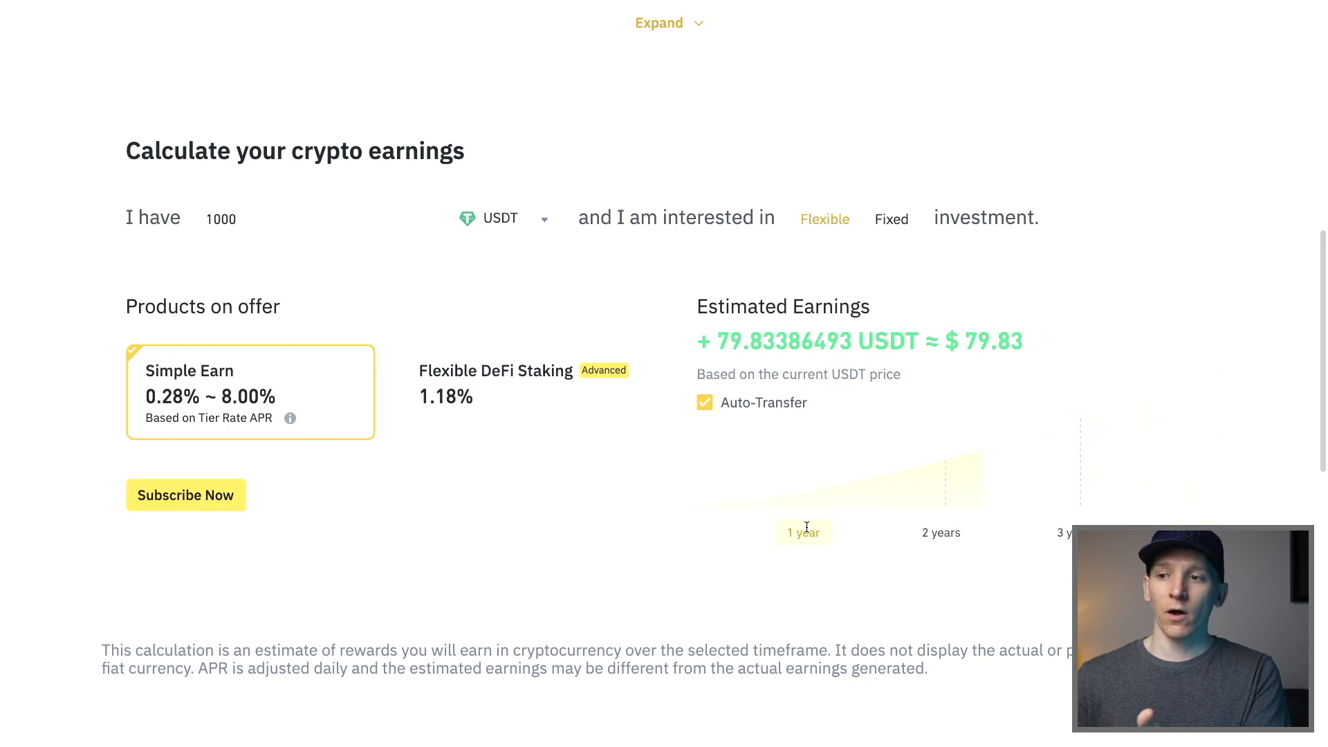
pyautogui.hotkey('ctrl', '-')
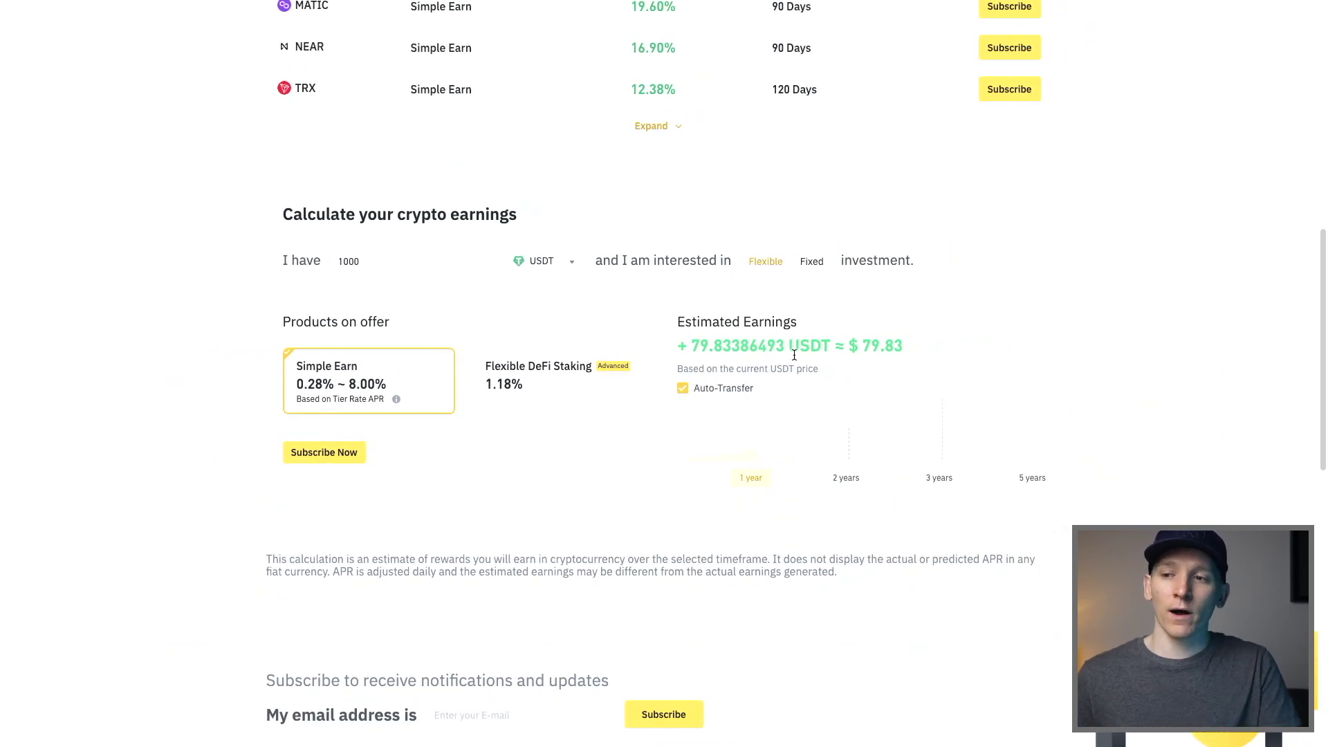
pyautogui.scroll(-1, 763, 335)
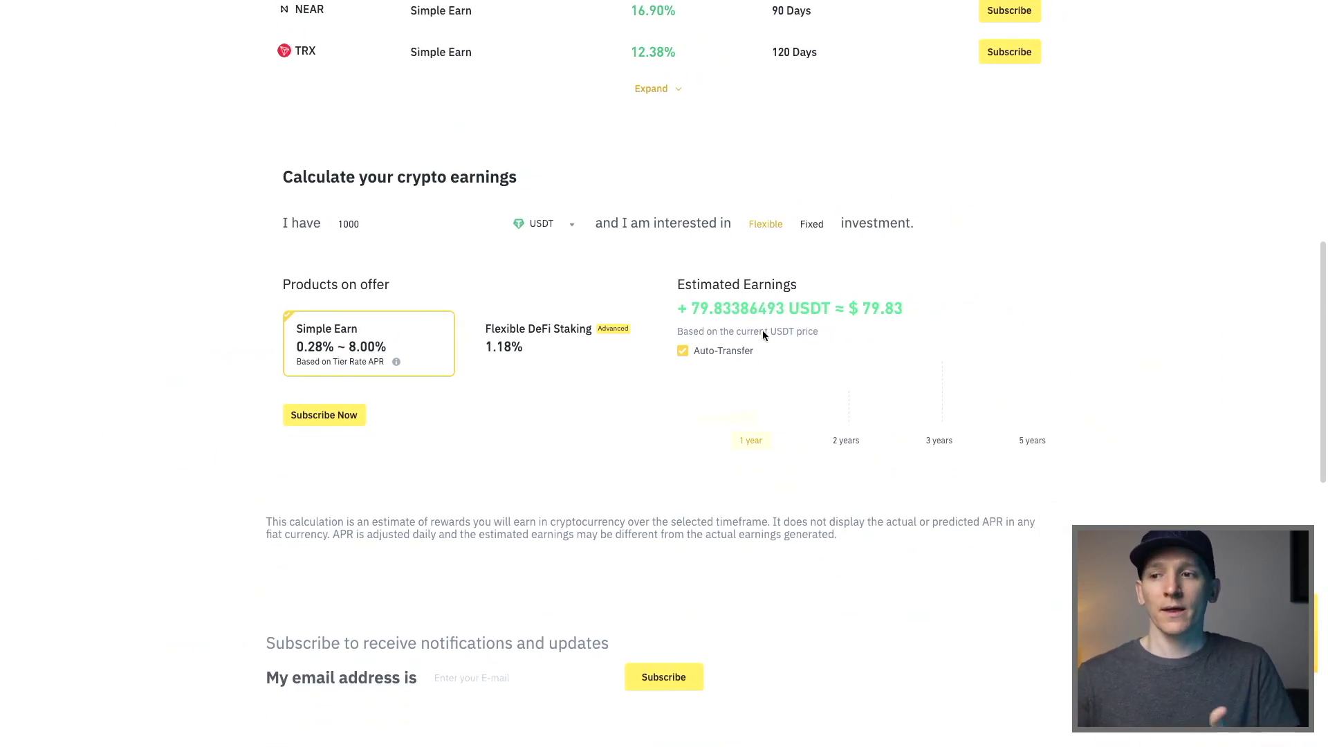
pyautogui.scroll(1, 762, 334)
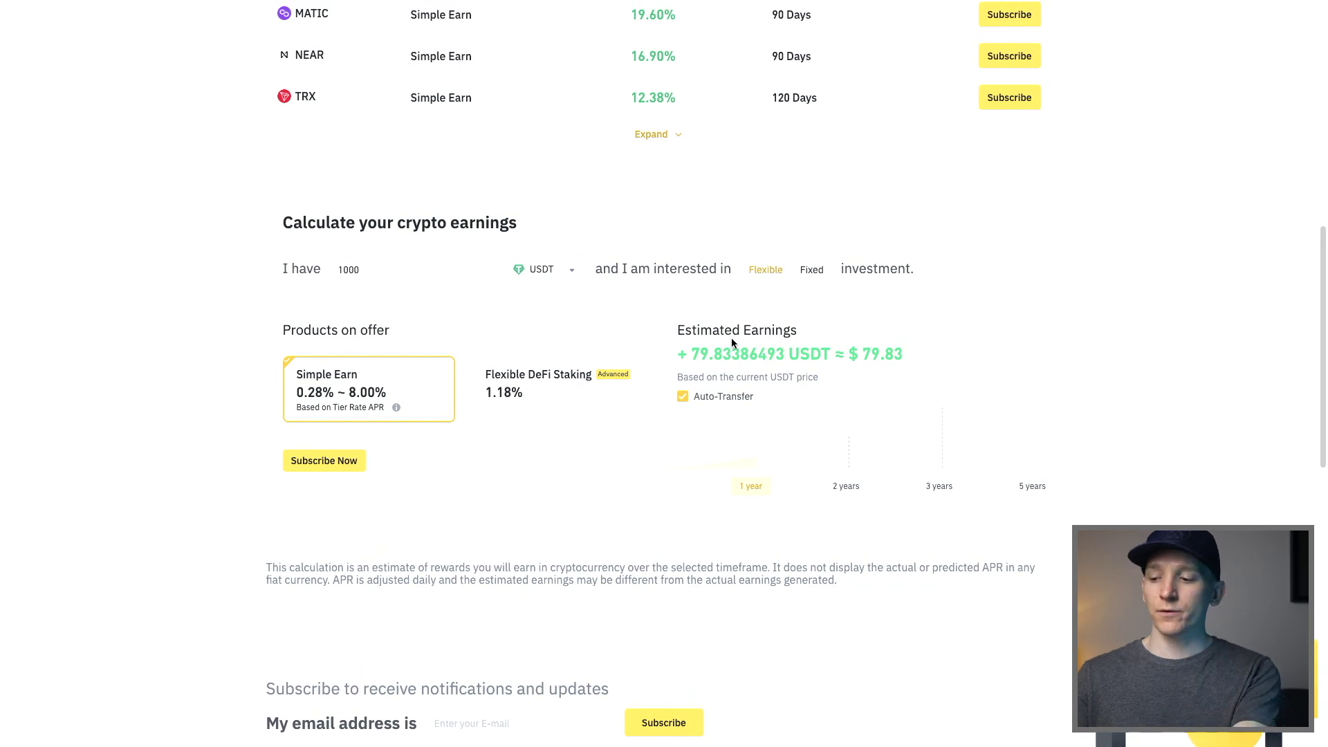
pyautogui.press('Home')
pyautogui.scroll(1, 297, 332)
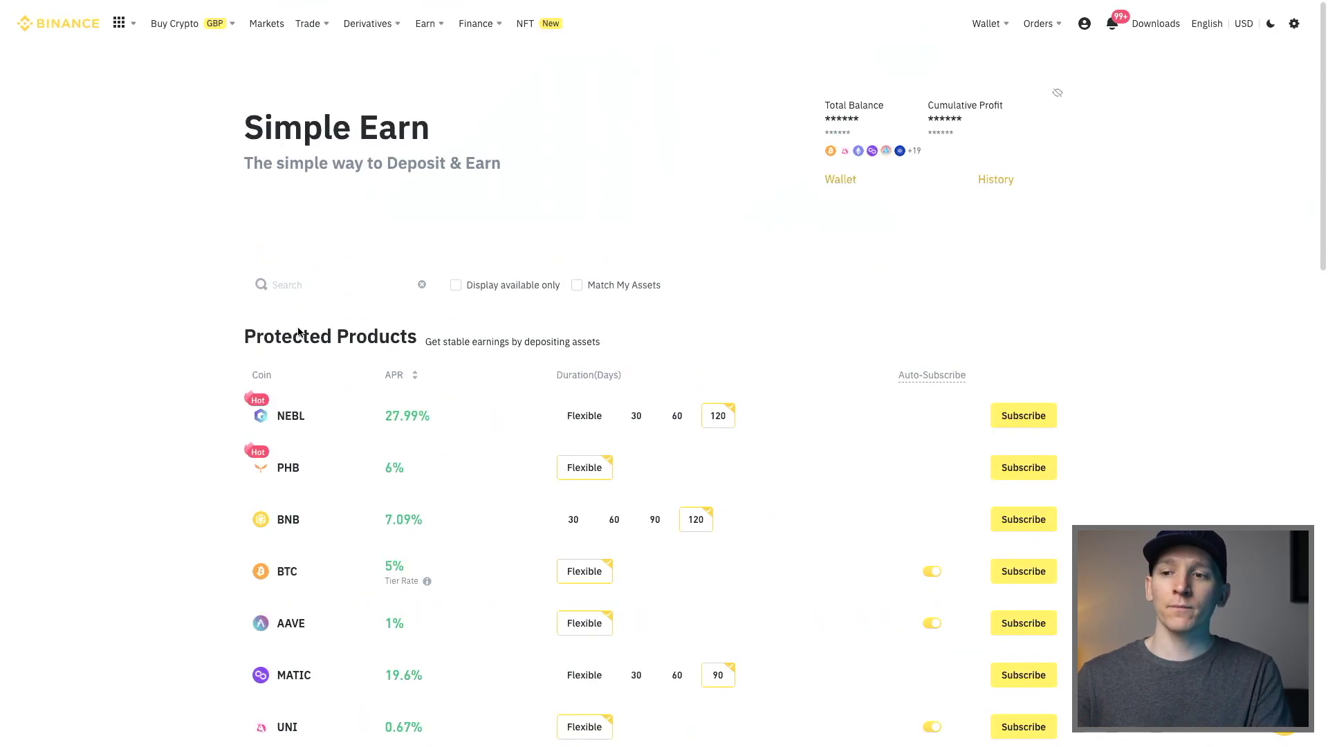
pyautogui.scroll(-4, 234, 331)
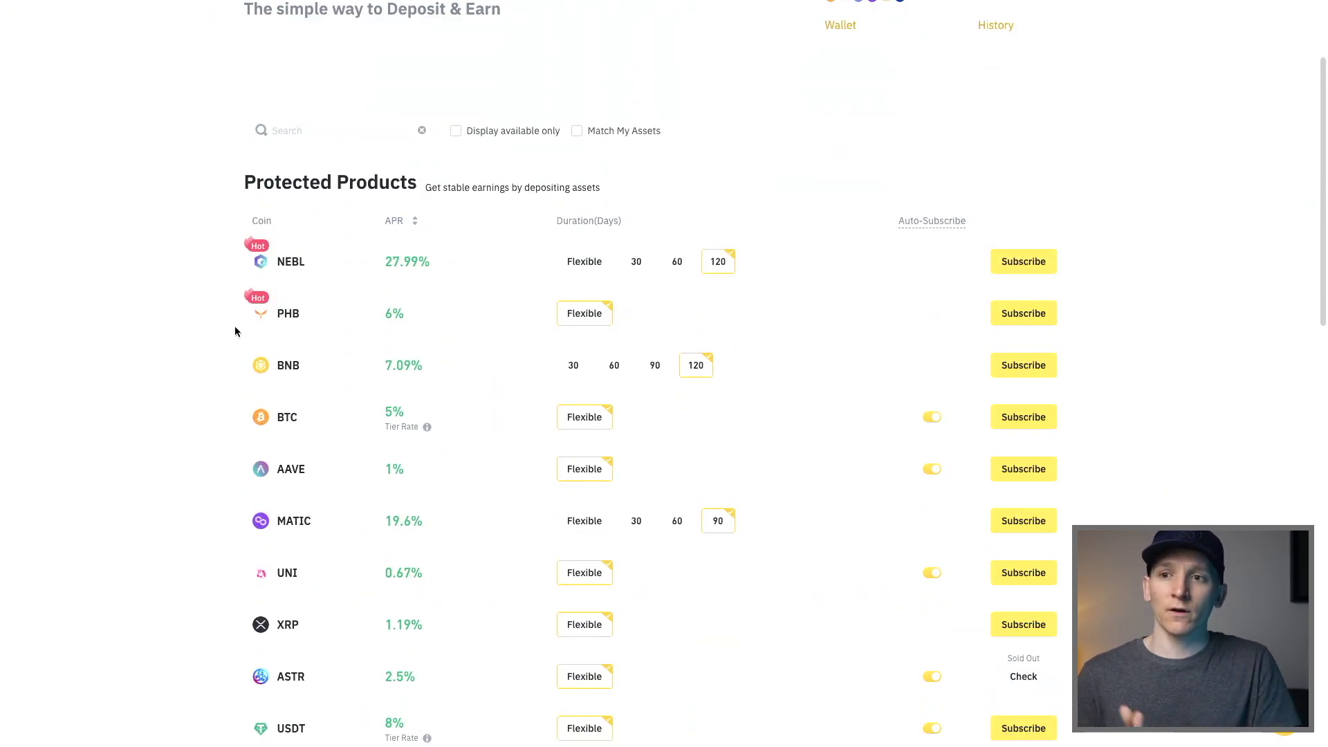
pyautogui.click(318, 132)
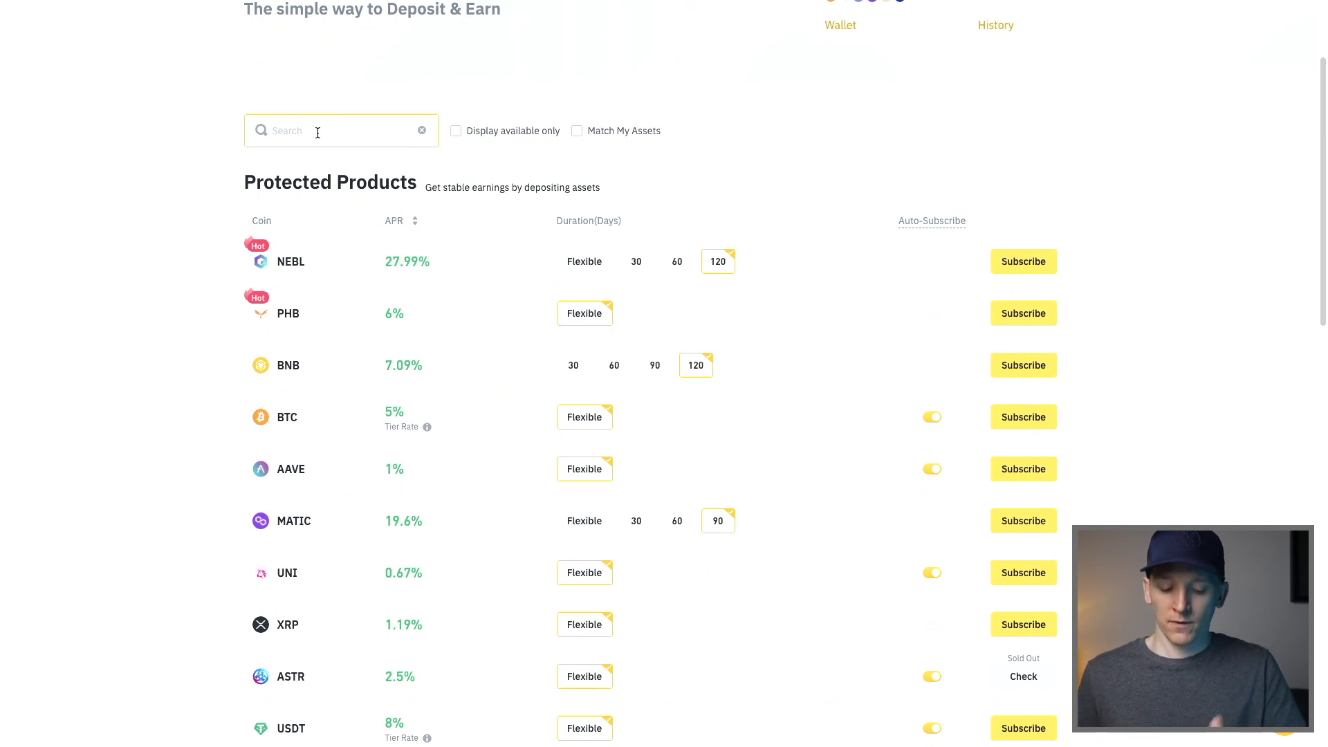
pyautogui.write('uni')
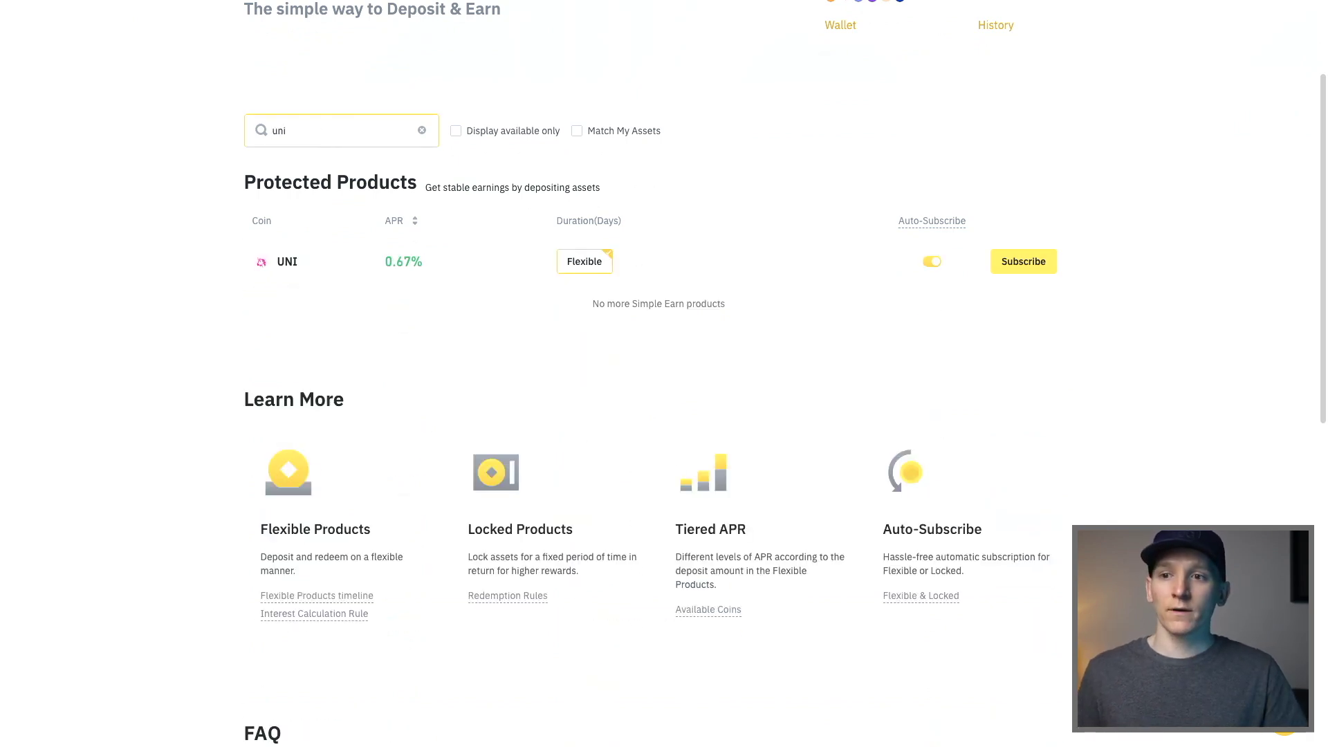
pyautogui.press('BackSpace')
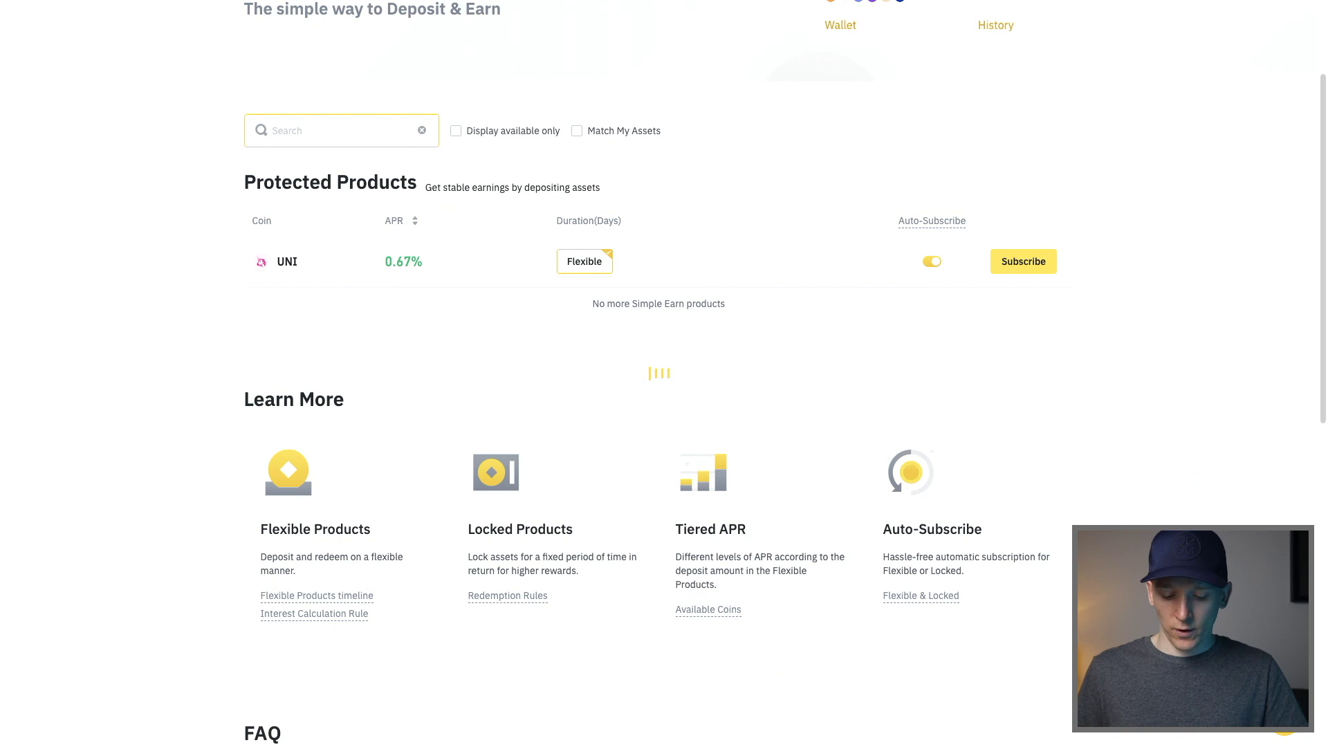
pyautogui.write('usdt')
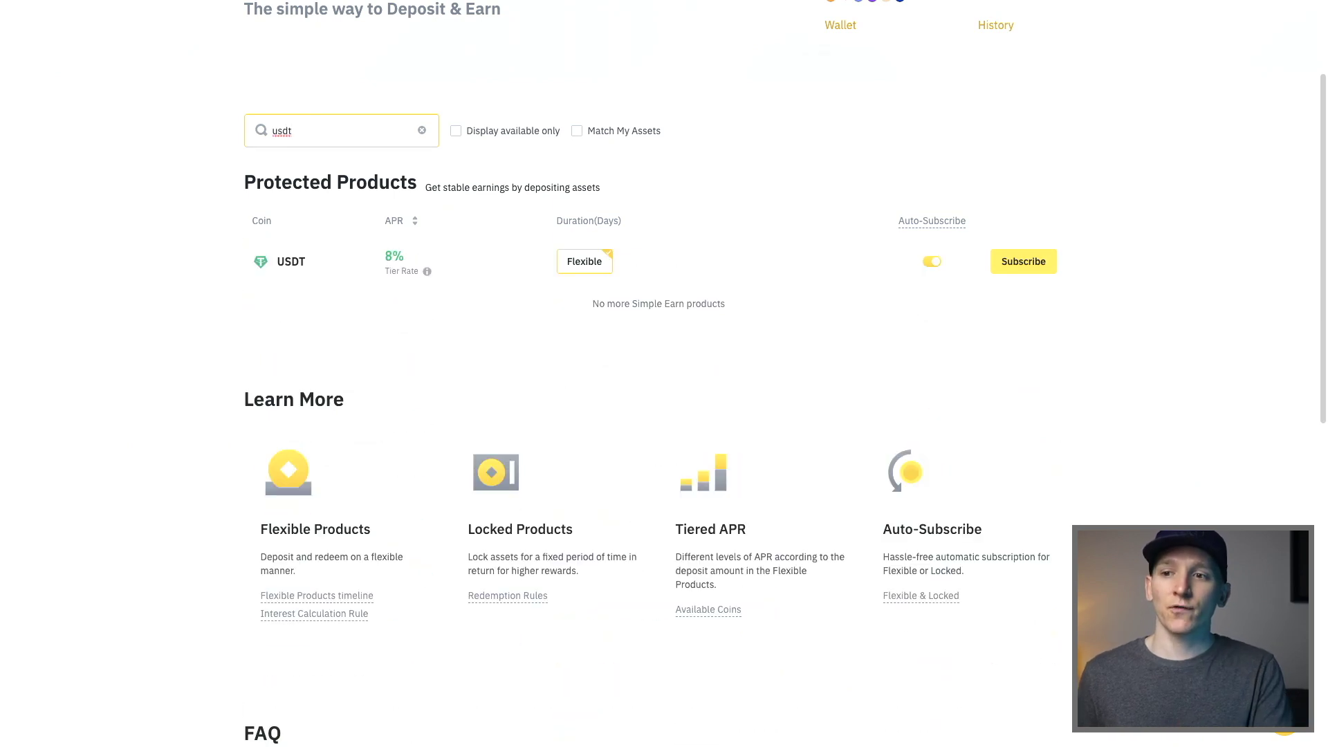
pyautogui.press('BackSpace')
pyautogui.press('BackSpace')
pyautogui.press('BackSpace')
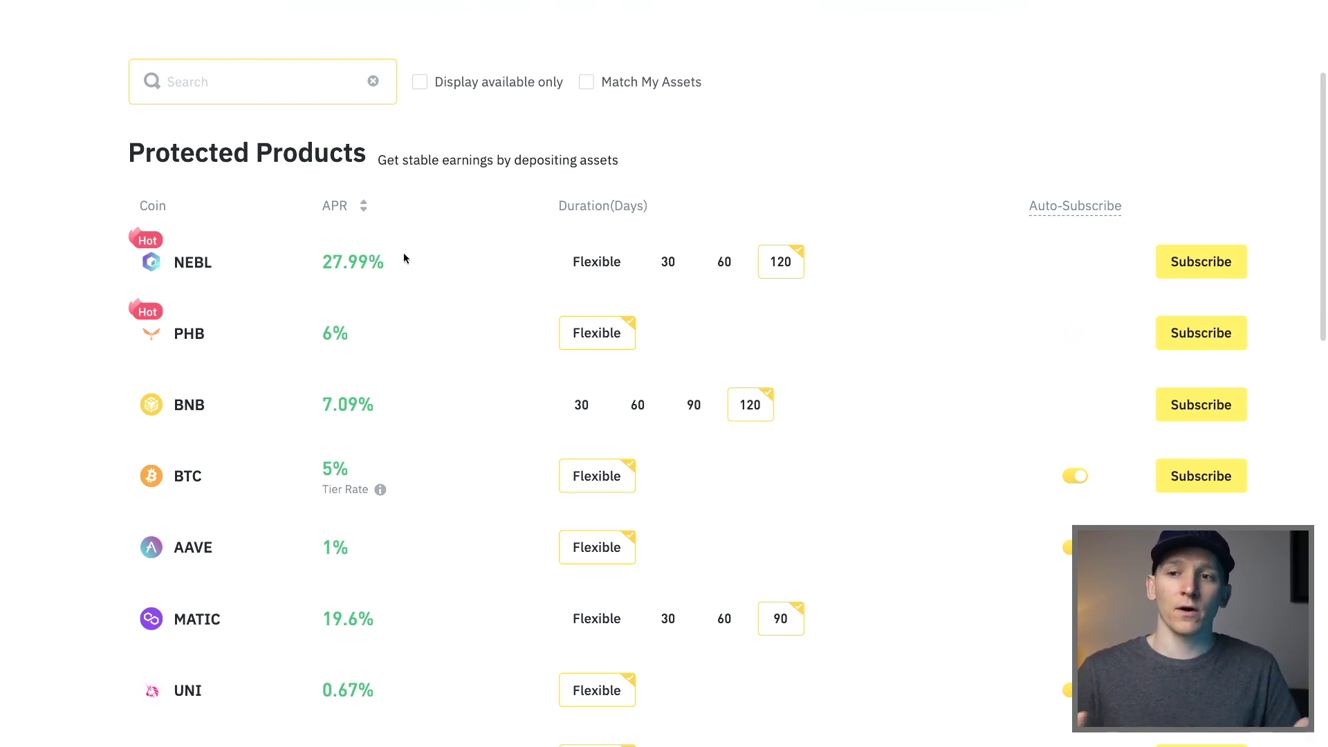
# Step: Zoom the page out to show the full Protected Products list, then check BTC's 5% tiered APR
pyautogui.hotkey('ctrl', '-')
pyautogui.hotkey('ctrl', '-')
pyautogui.hotkey('ctrl', '-')
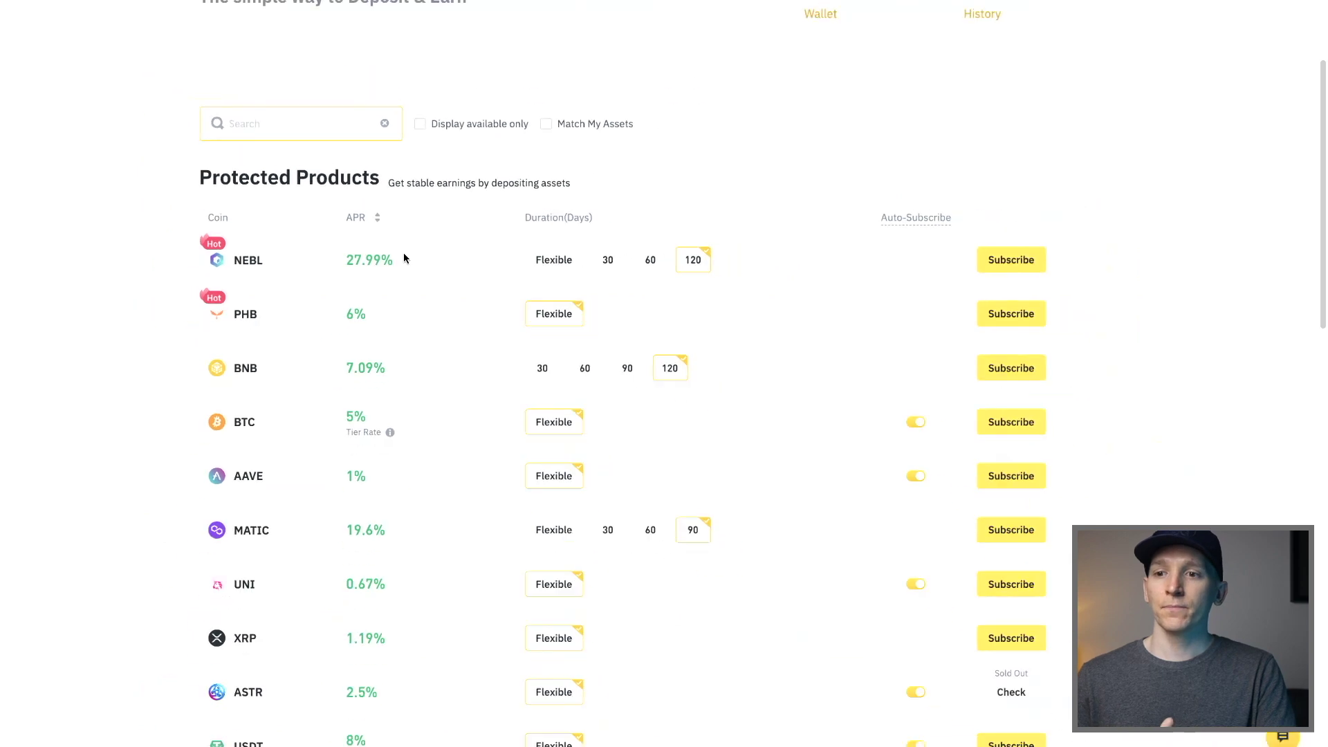
pyautogui.scroll(-1, 446, 277)
pyautogui.scroll(1, 446, 276)
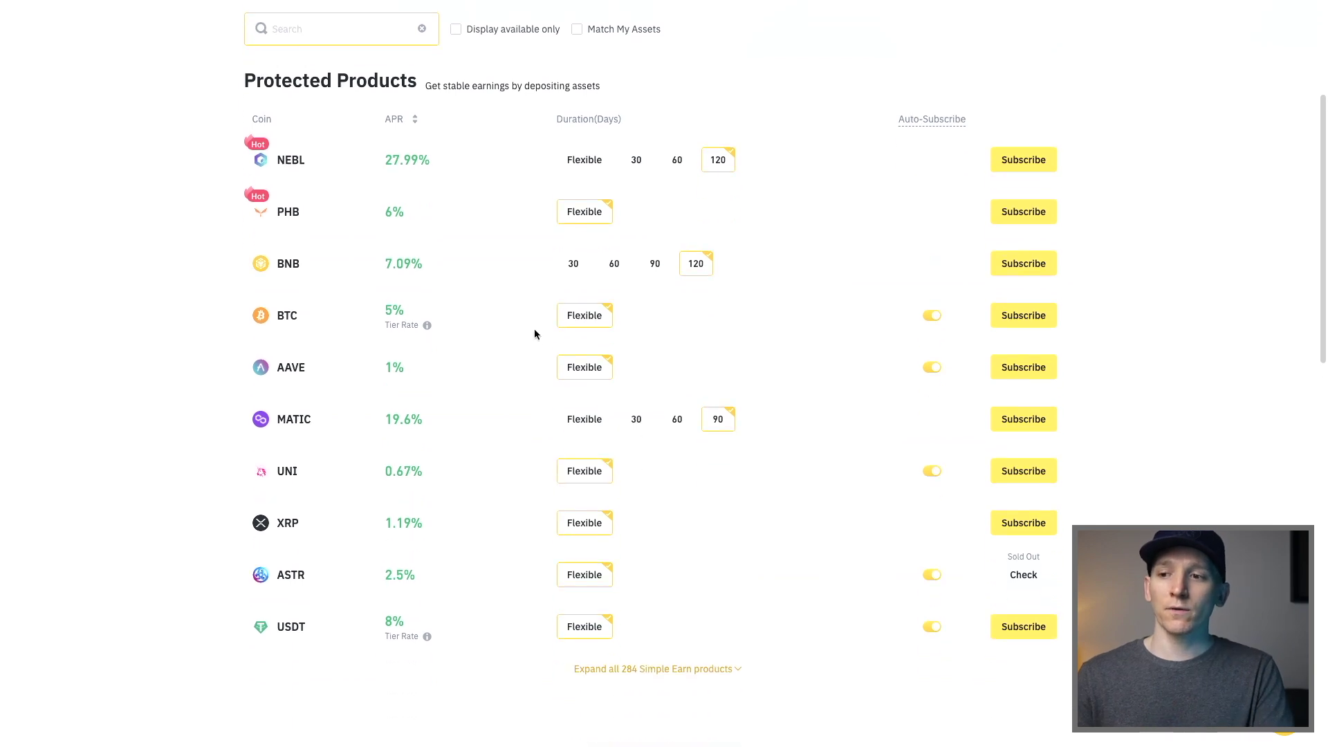
pyautogui.scroll(-2, 533, 332)
pyautogui.scroll(3, 534, 334)
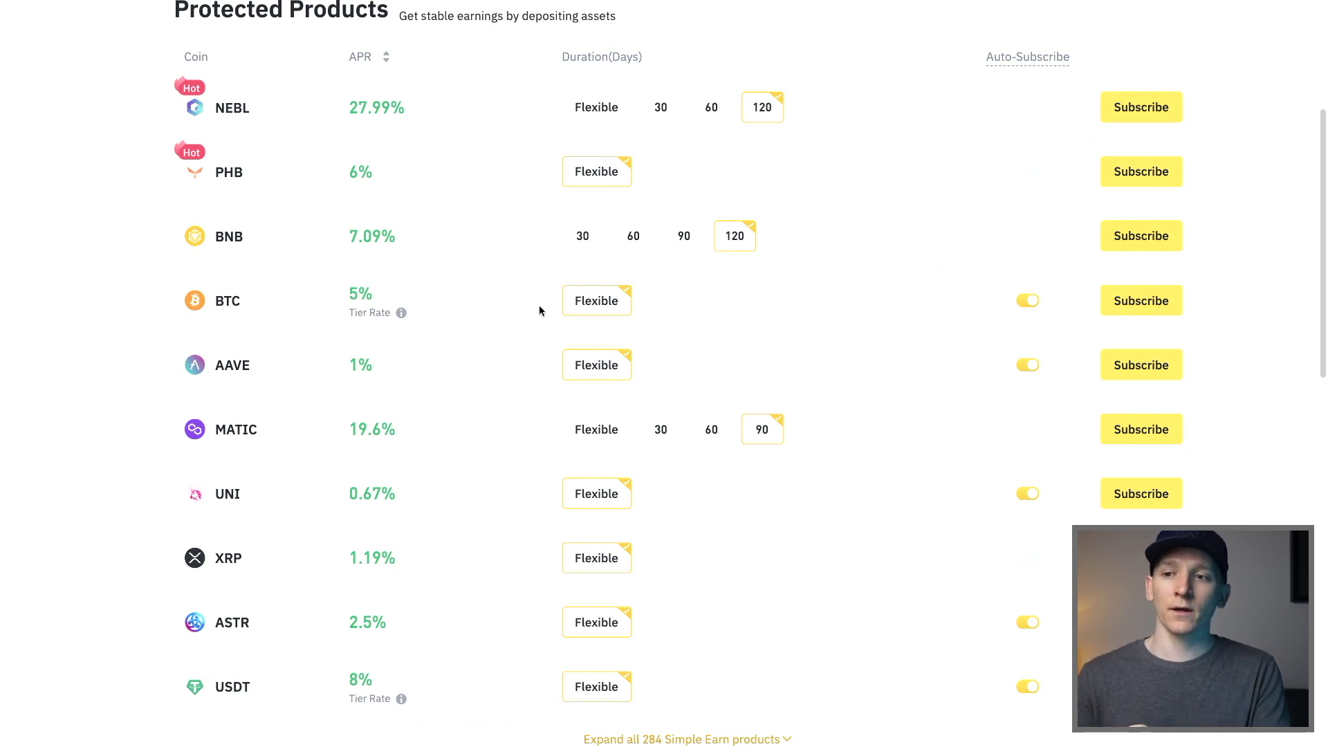
pyautogui.click(358, 291)
pyautogui.moveTo(400, 314)
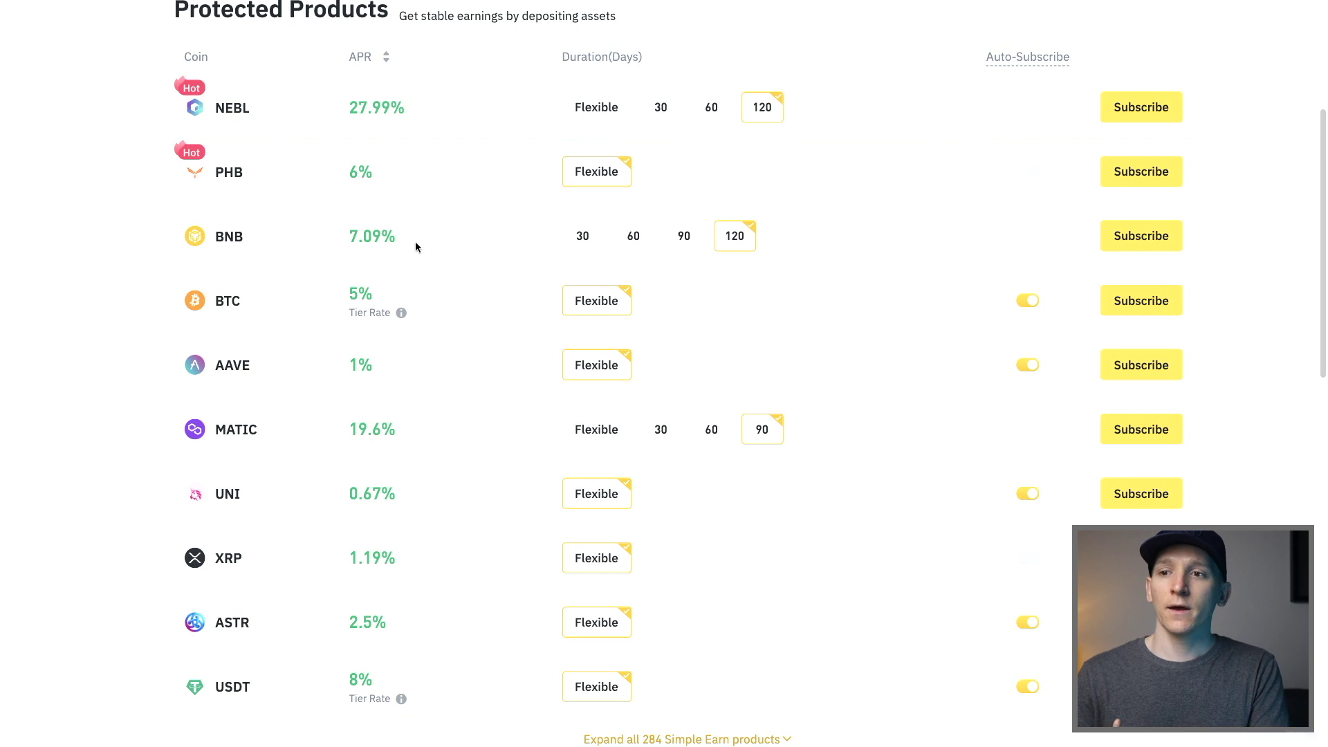
pyautogui.scroll(1, 751, 255)
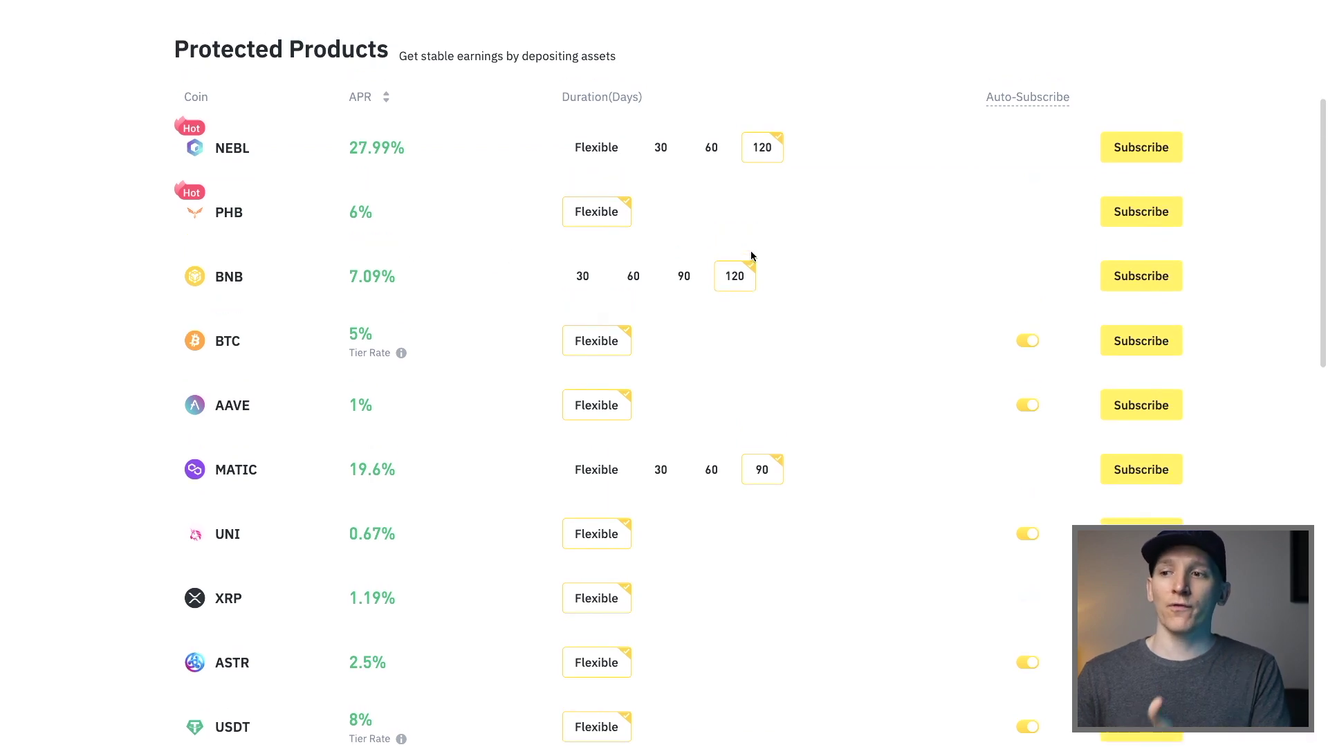
pyautogui.click(582, 277)
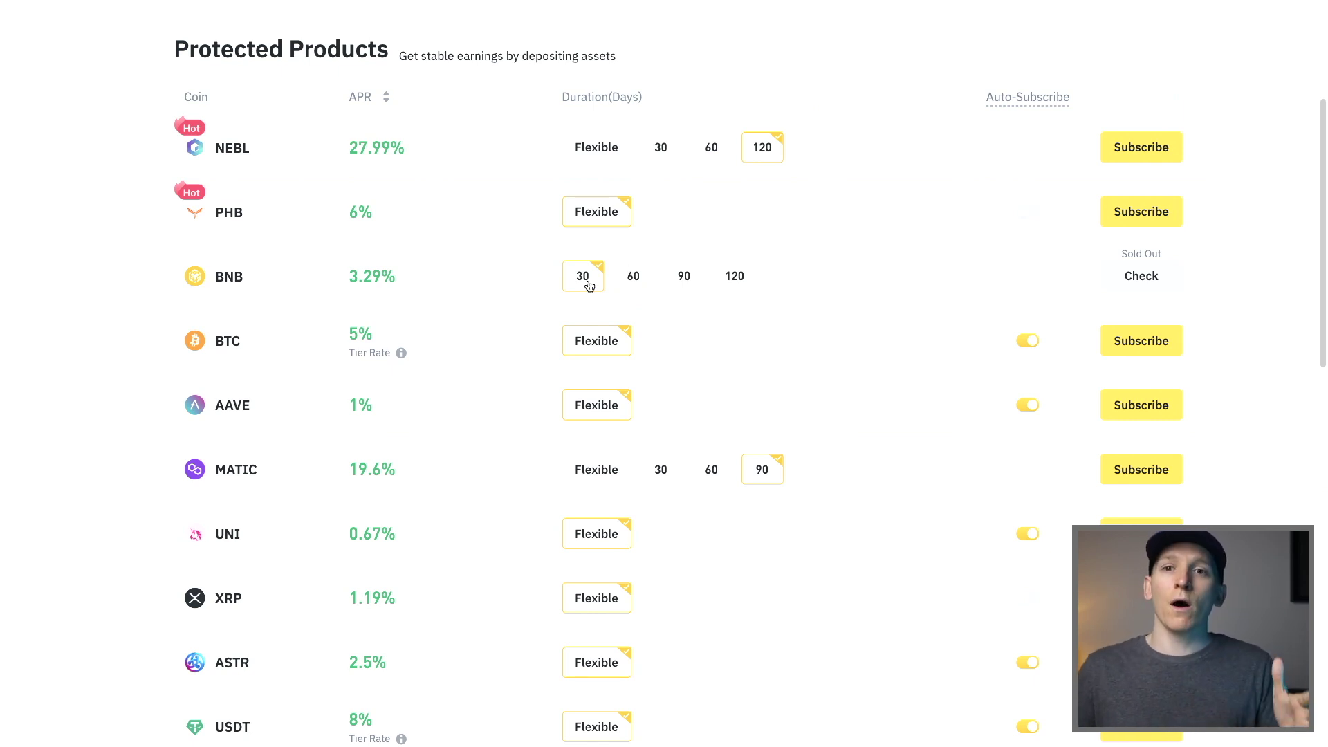
pyautogui.click(683, 279)
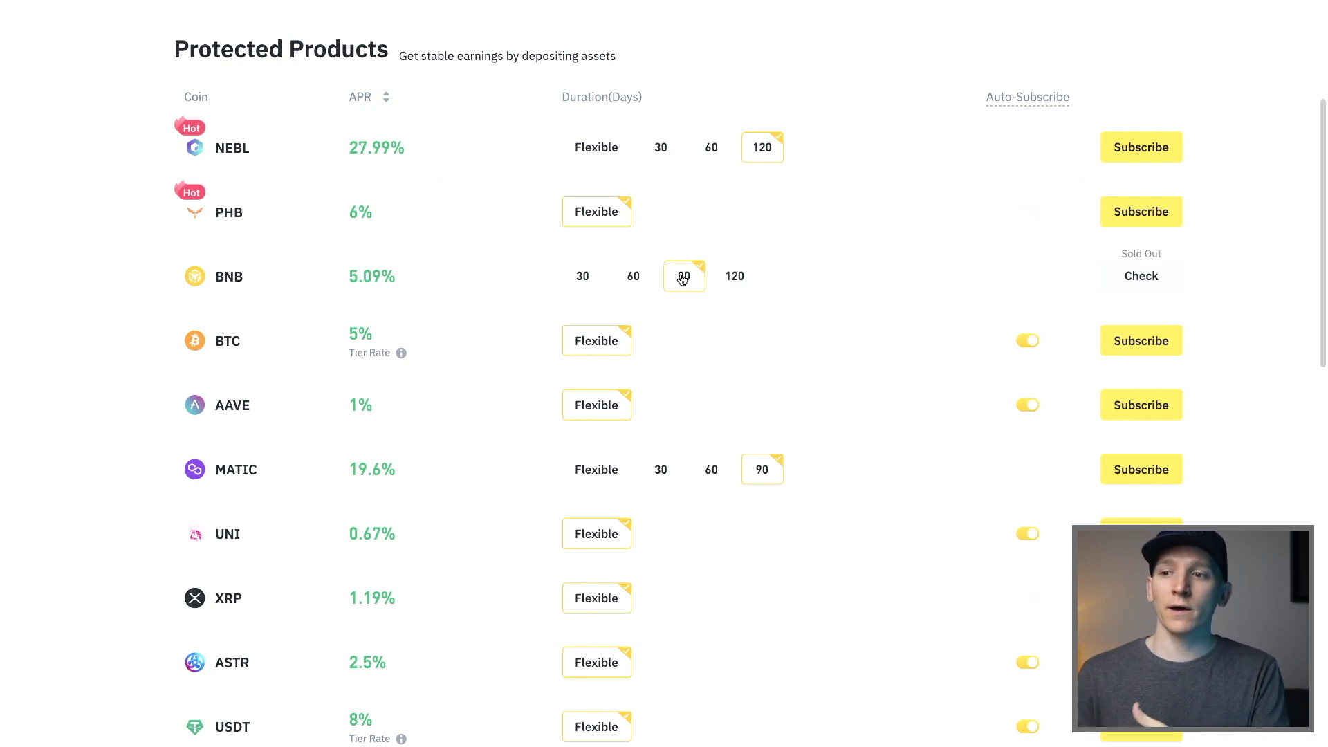
pyautogui.click(736, 281)
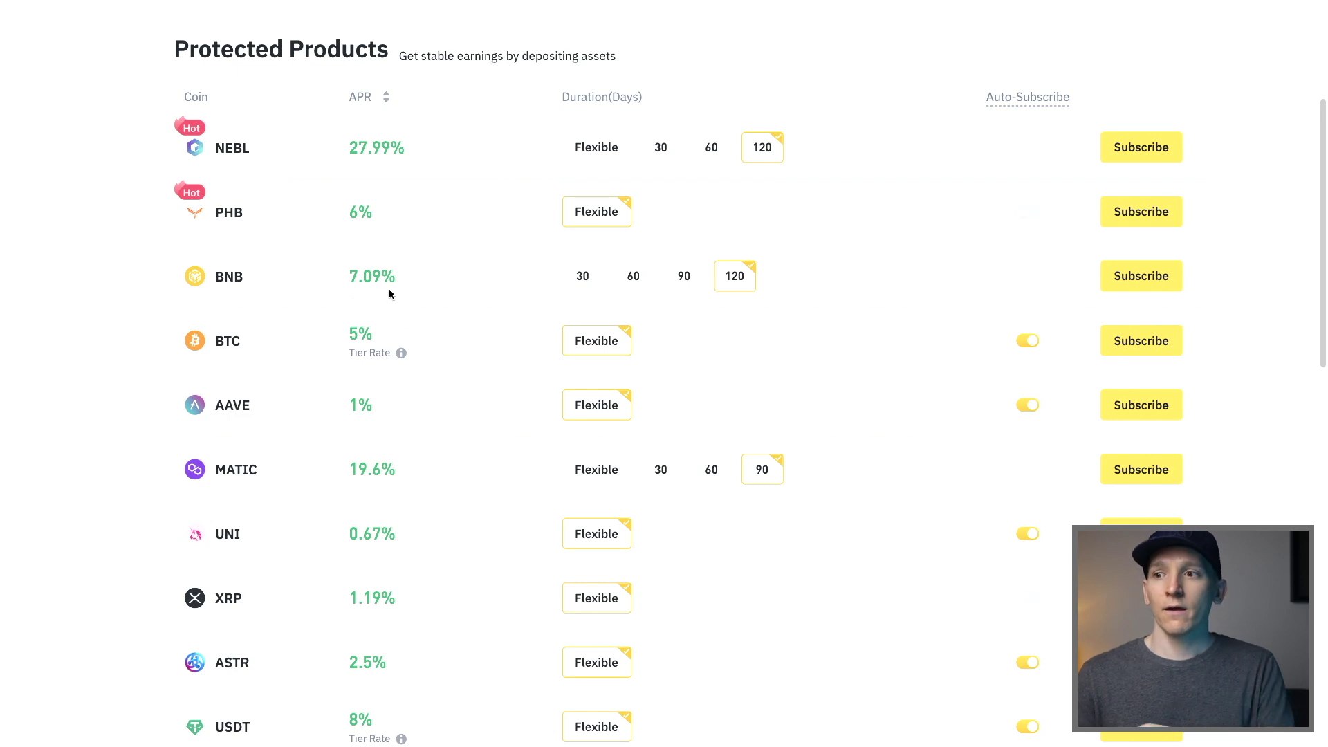
pyautogui.scroll(-1, 755, 280)
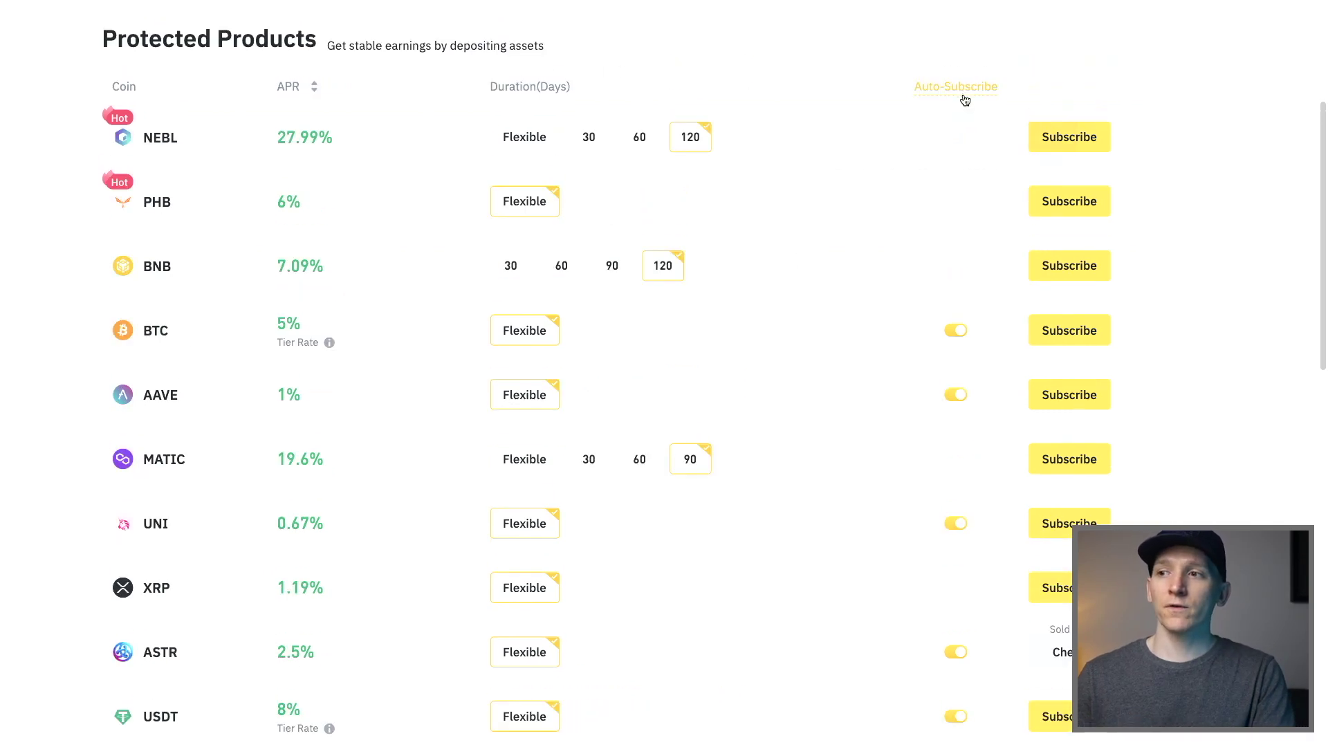
pyautogui.scroll(-1, 786, 258)
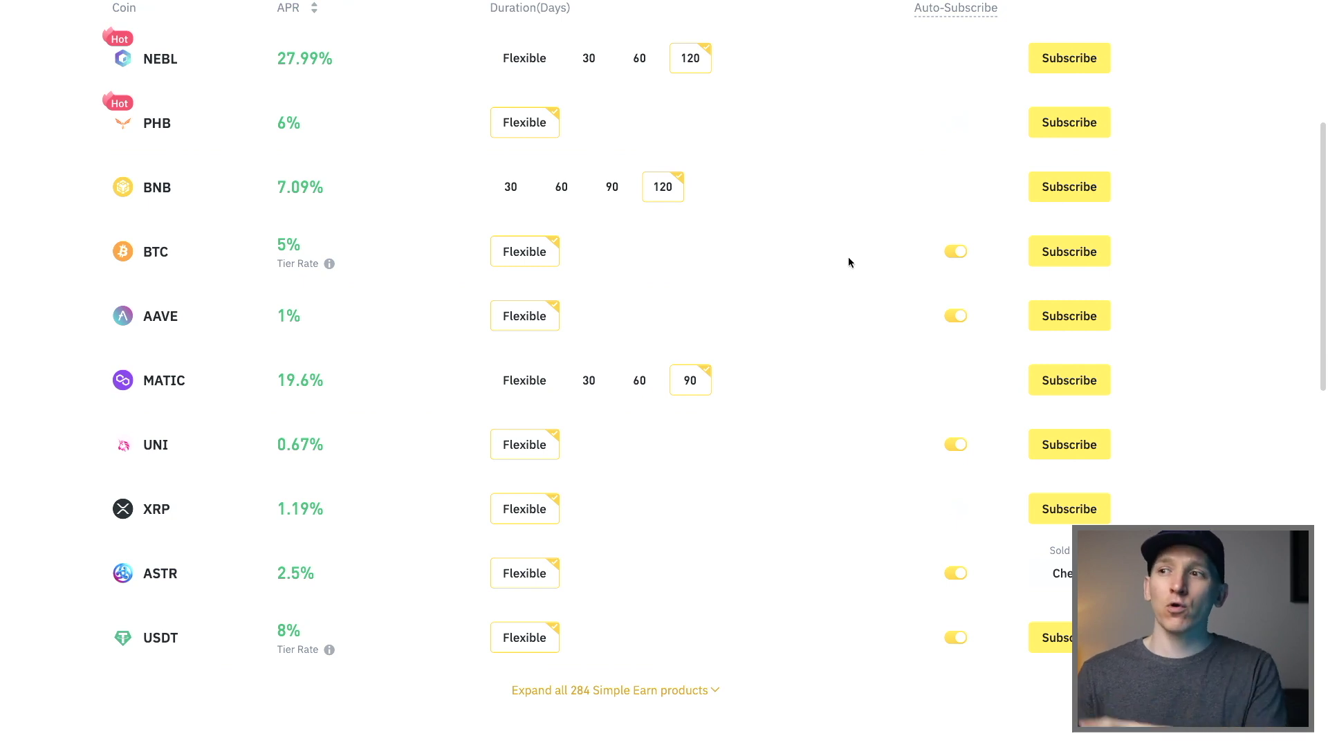
pyautogui.scroll(1, 843, 295)
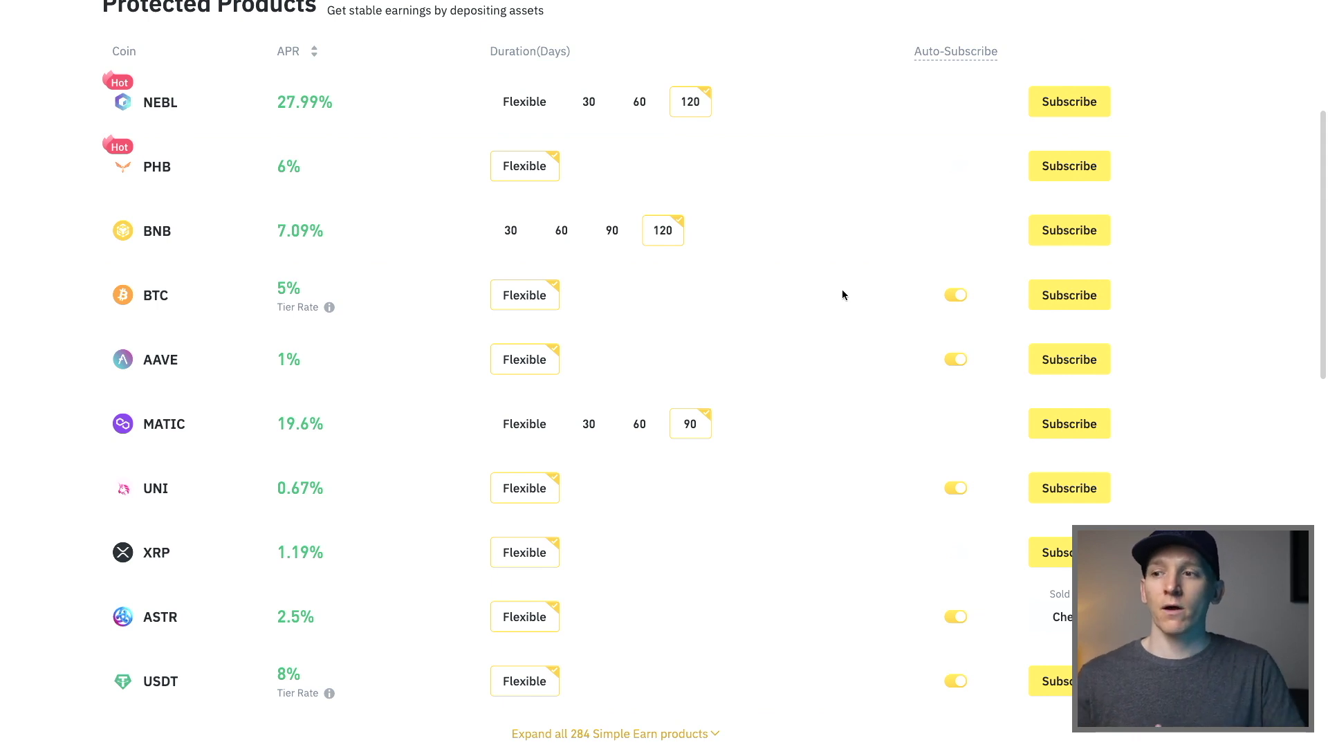
pyautogui.scroll(-1, 843, 295)
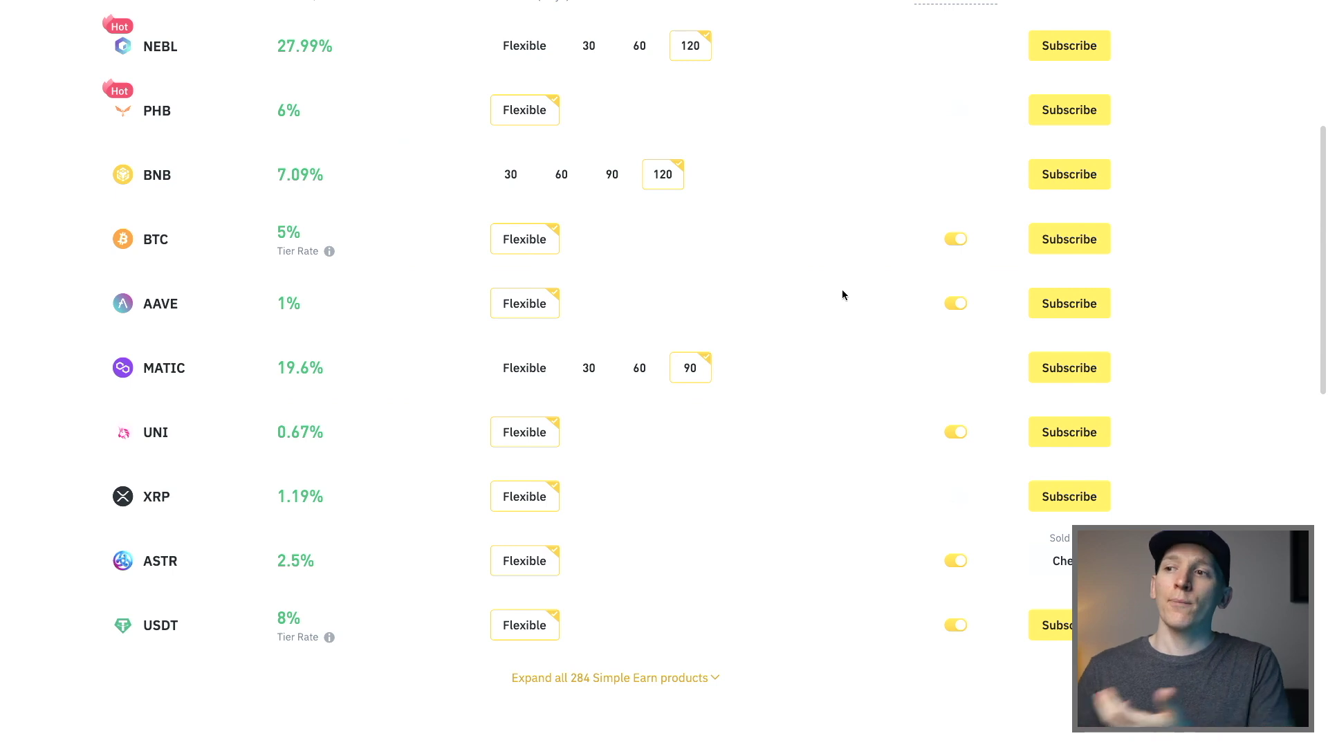
pyautogui.scroll(1, 843, 294)
pyautogui.scroll(-1, 843, 295)
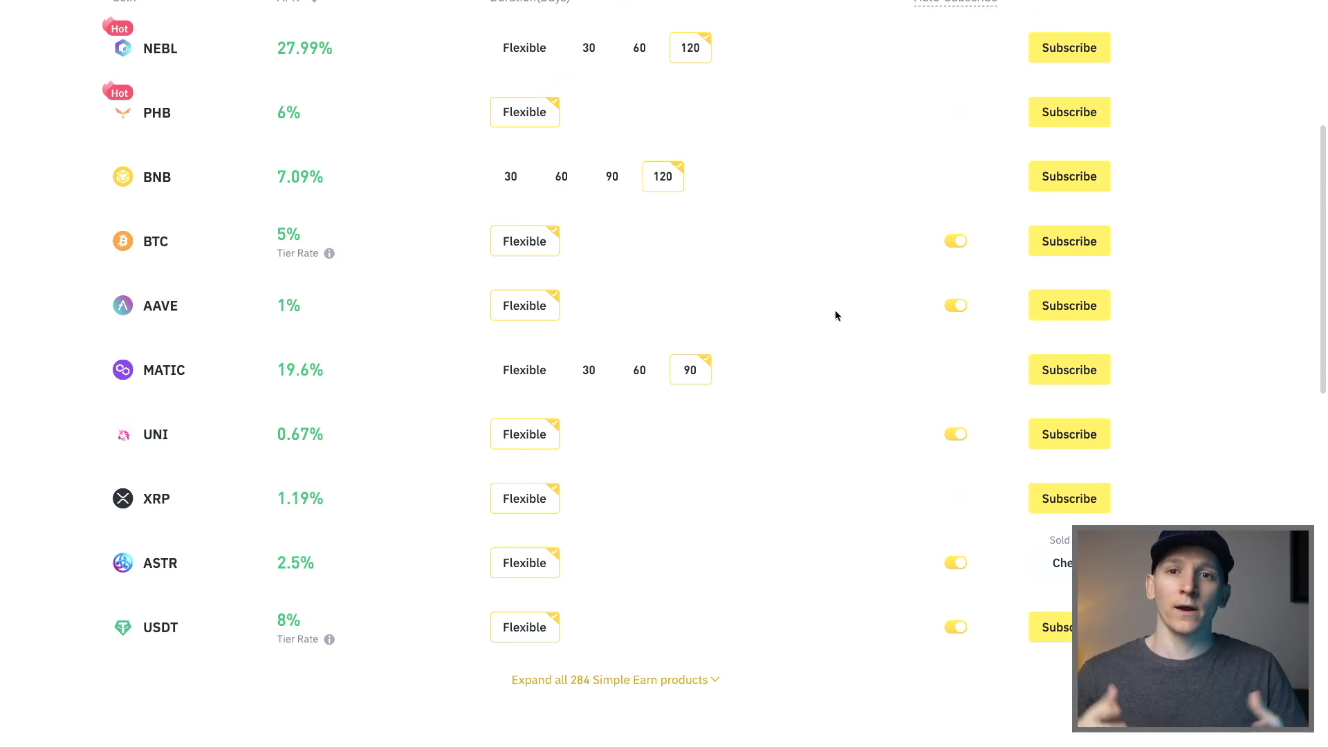
pyautogui.scroll(1, 841, 322)
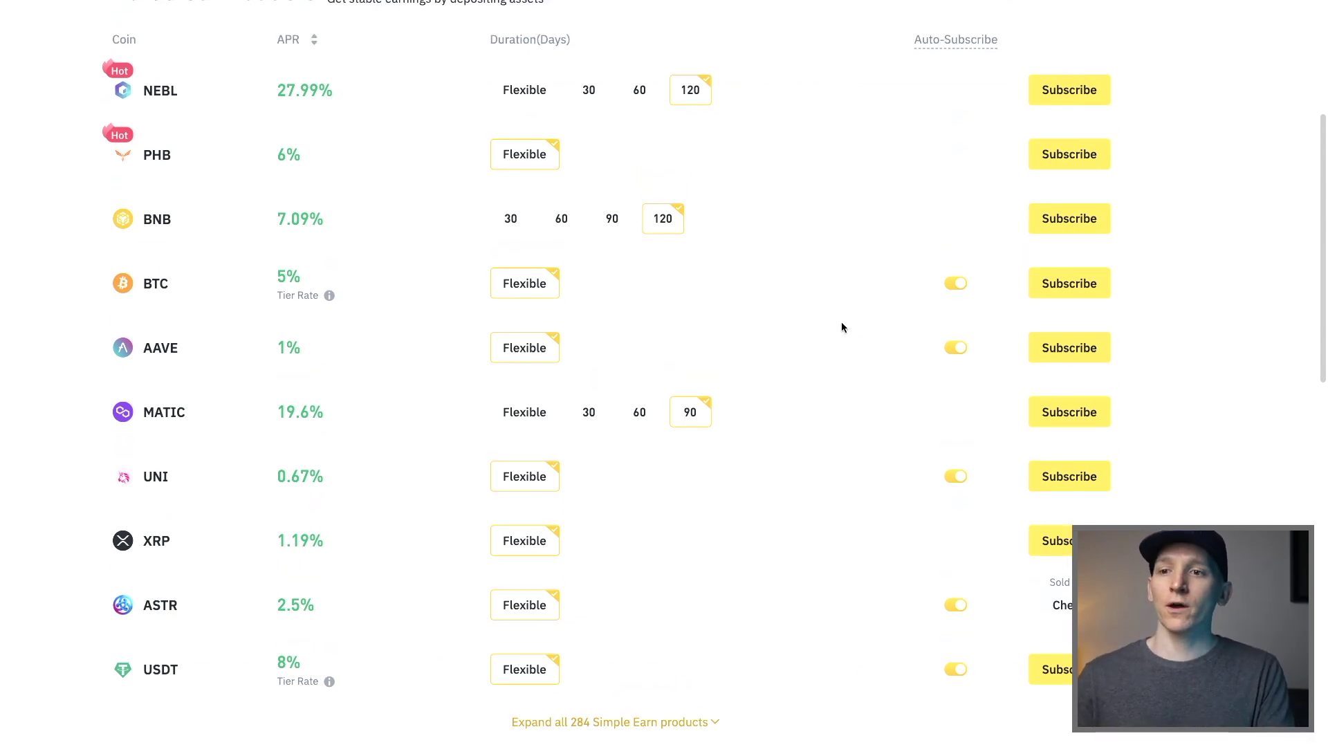
pyautogui.click(1056, 351)
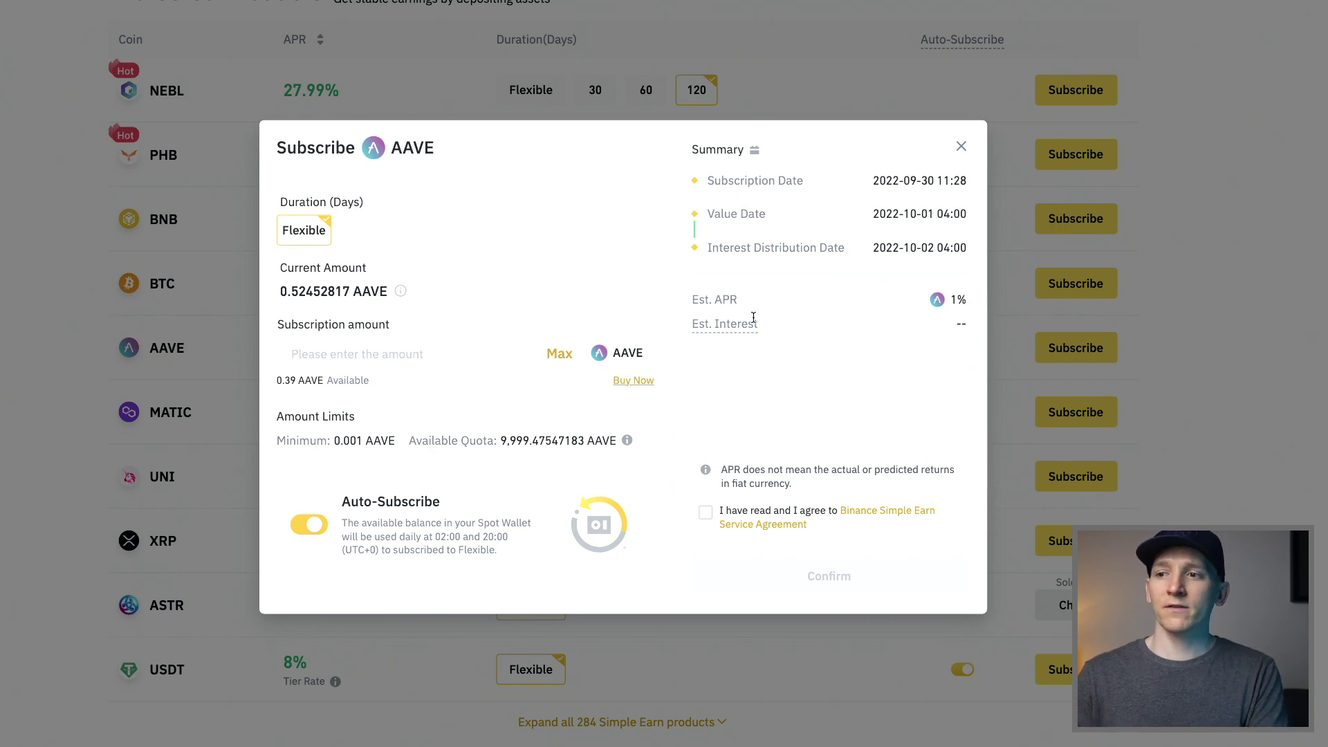
pyautogui.click(961, 148)
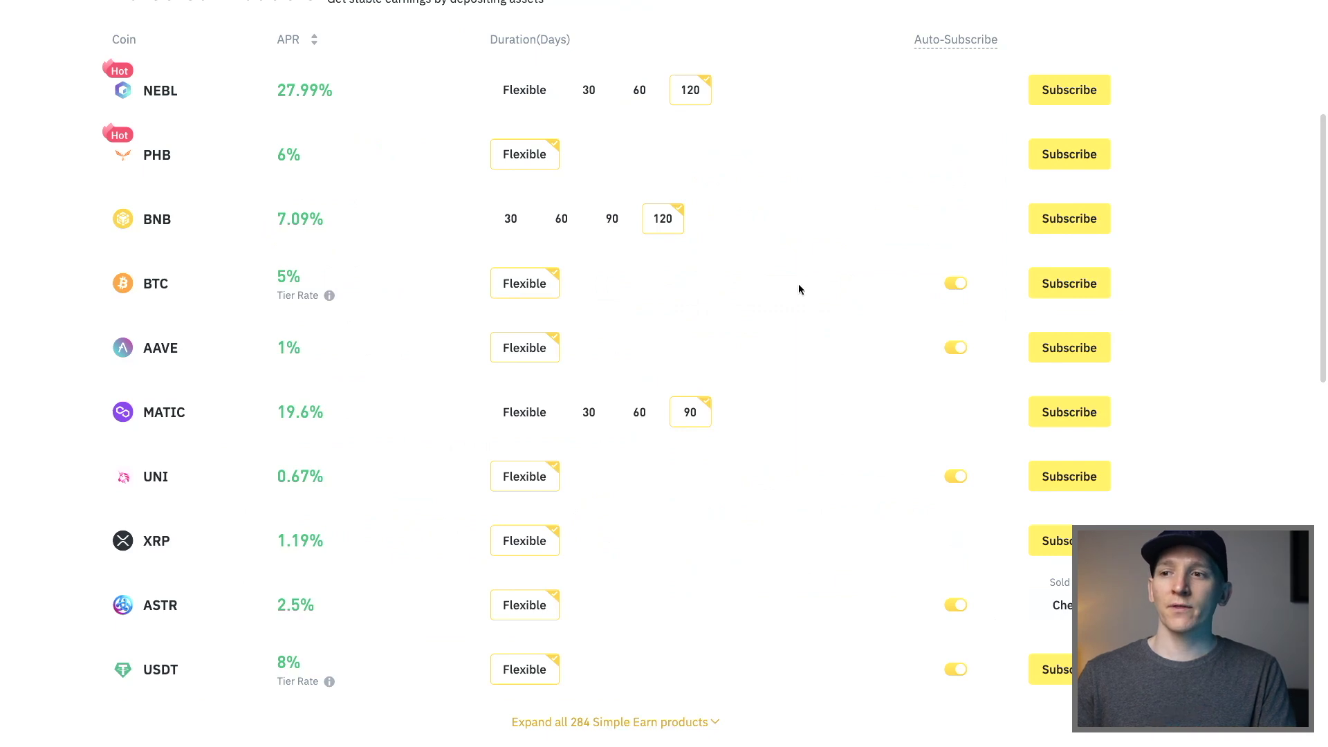
pyautogui.scroll(1, 785, 257)
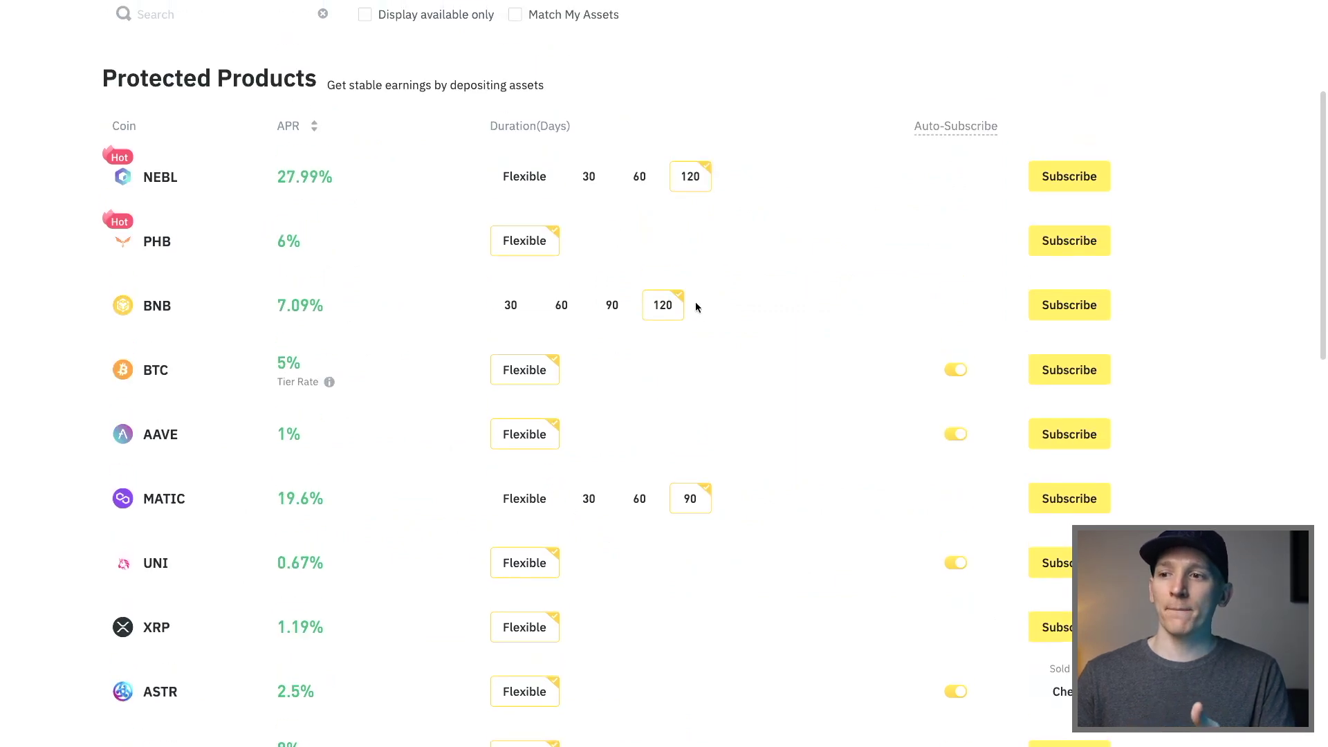
pyautogui.click(1073, 308)
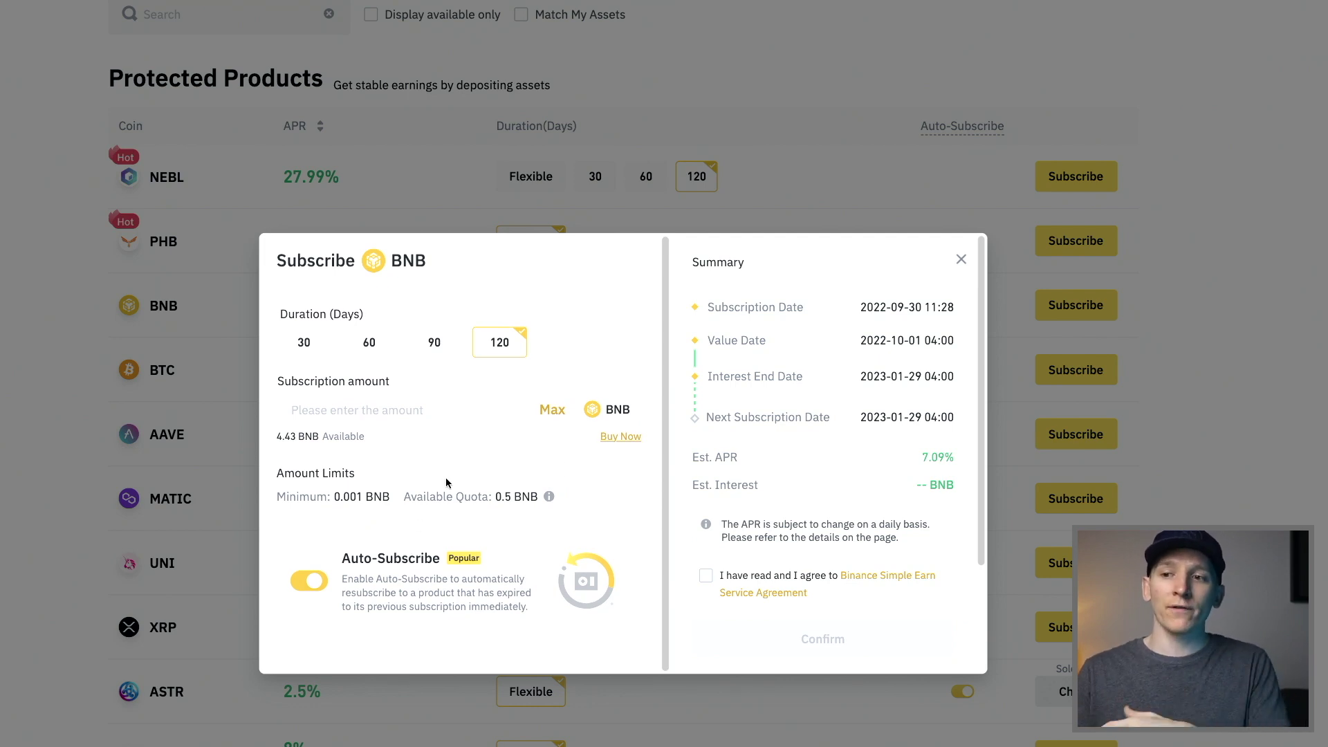
pyautogui.click(435, 342)
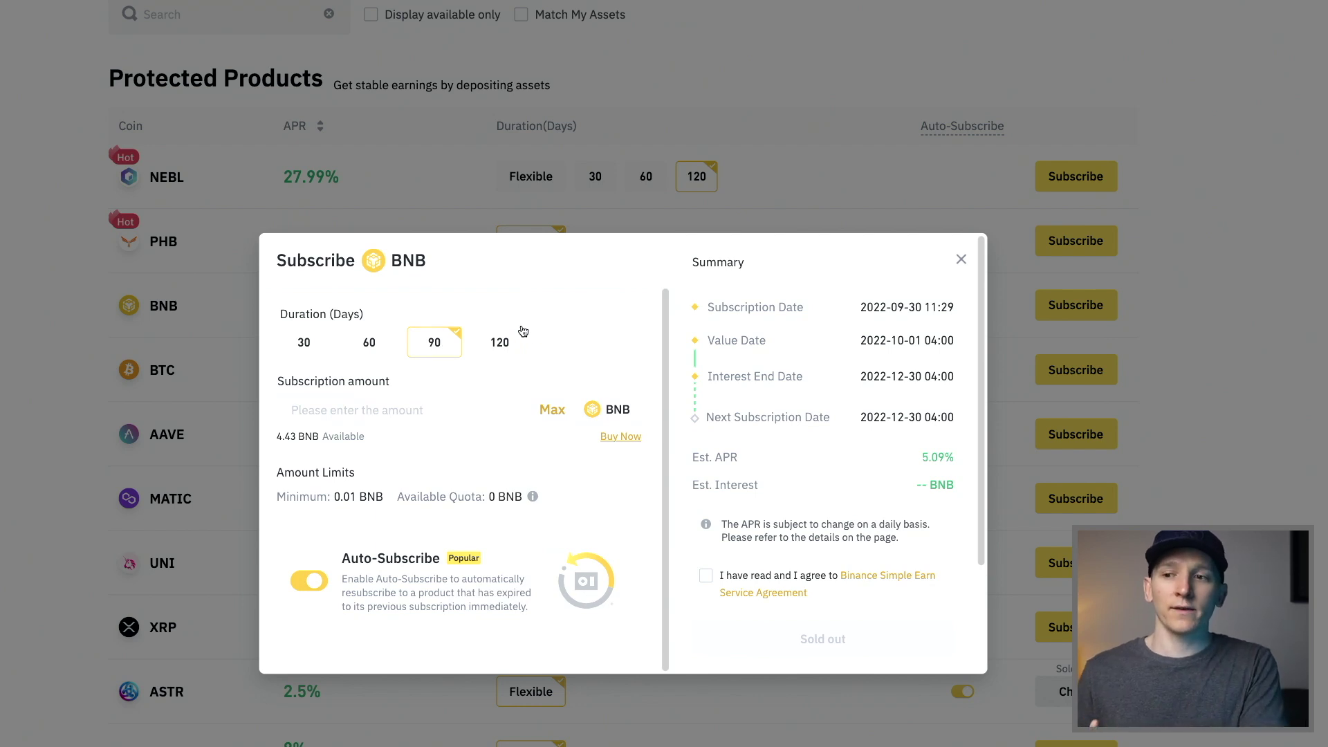
pyautogui.scroll(-1, 770, 325)
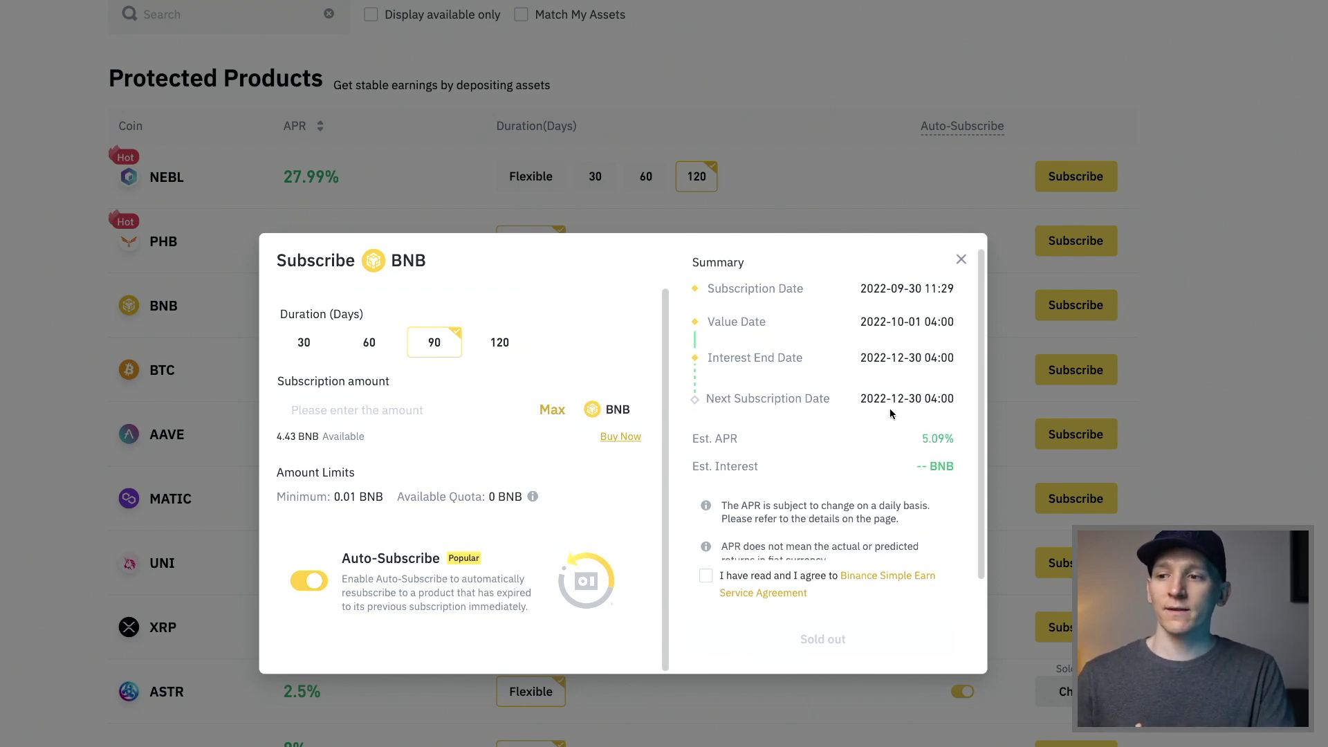
pyautogui.scroll(-2, 821, 422)
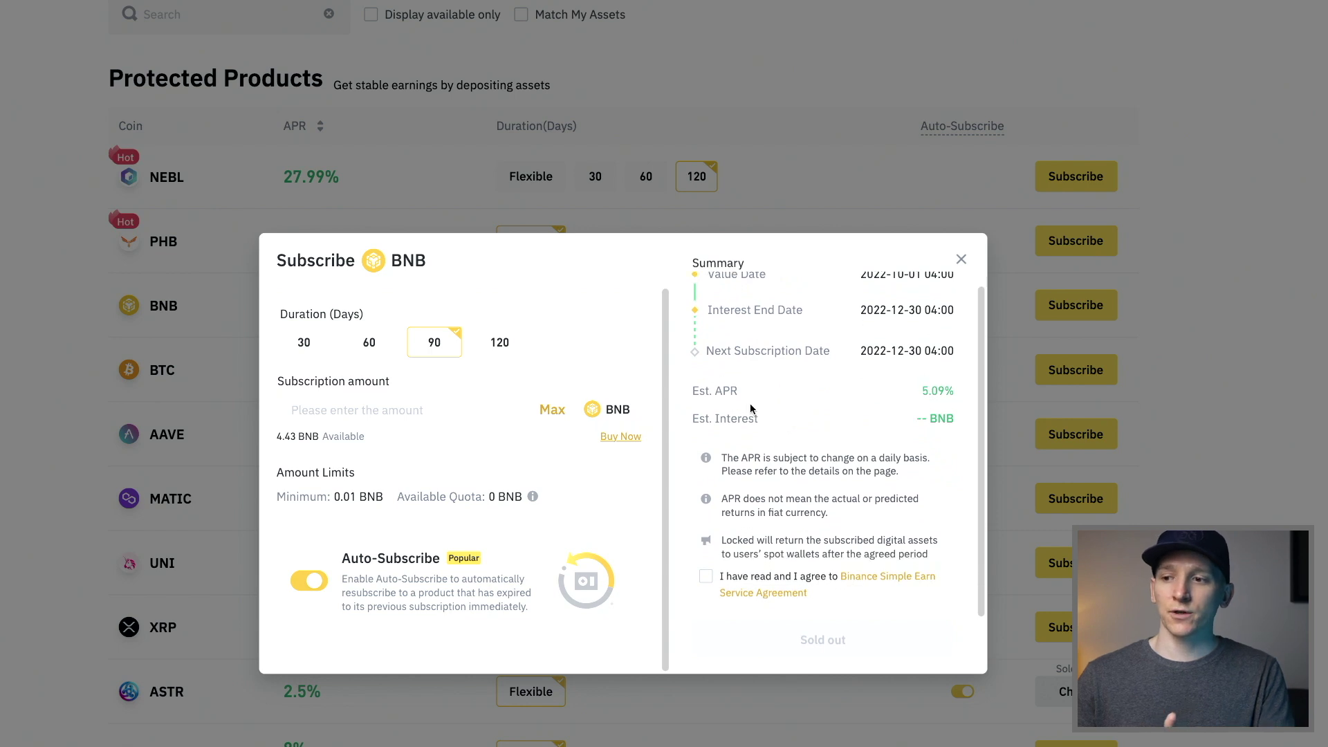
pyautogui.scroll(-3, 749, 408)
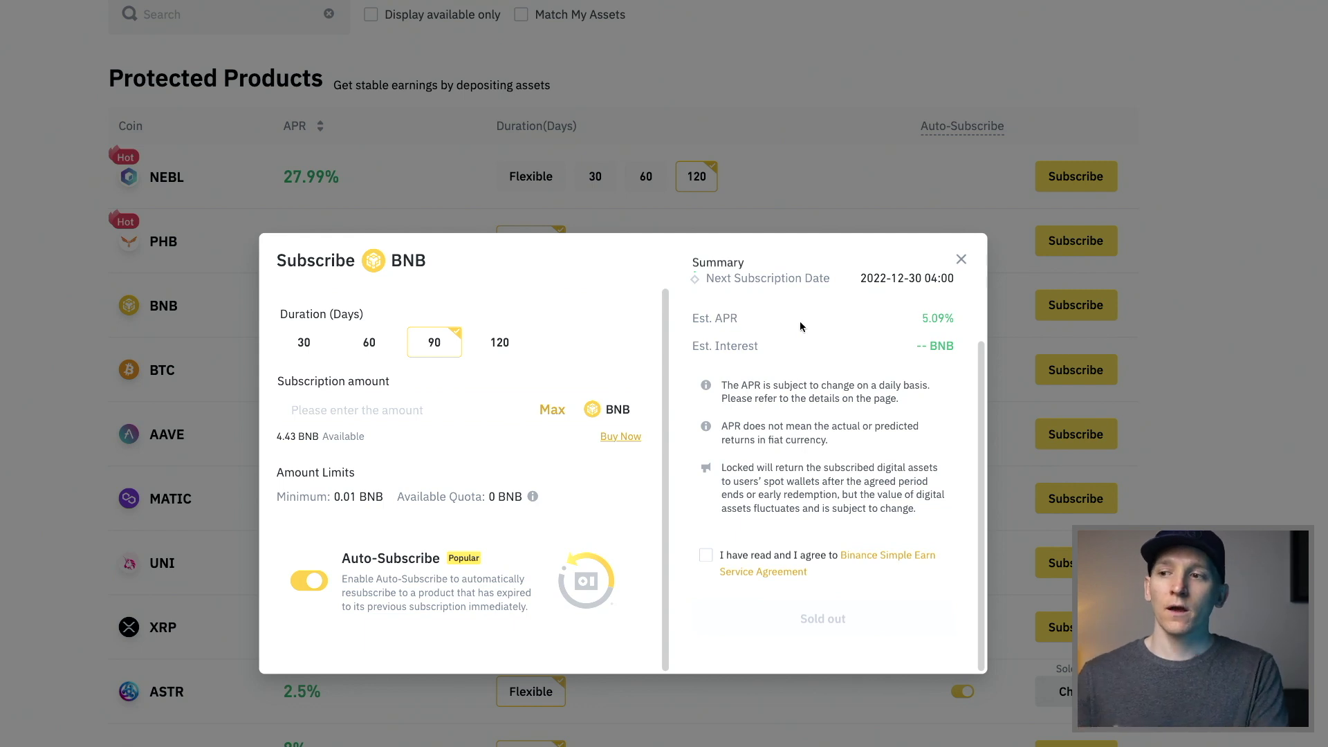
pyautogui.click(960, 260)
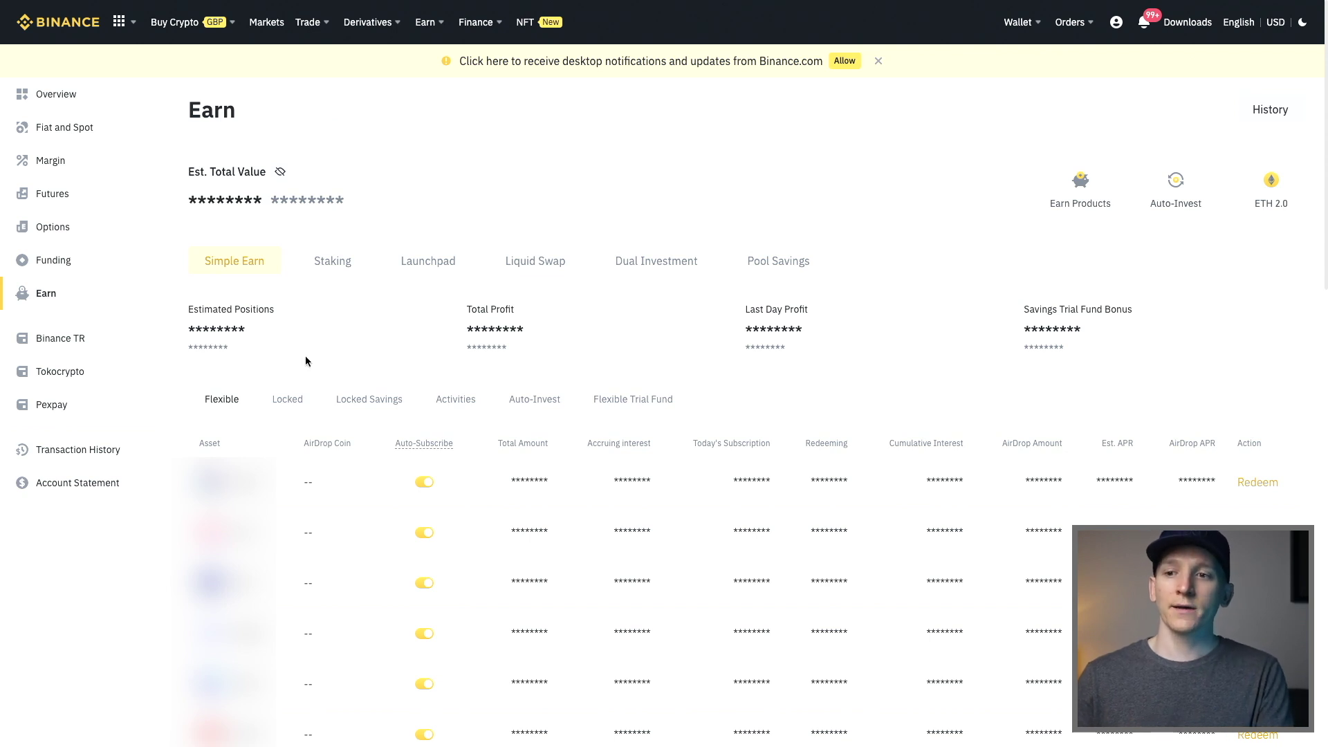
# Step: Switch the Earn holdings to the Locked list, showing the single CELR position
pyautogui.click(286, 399)
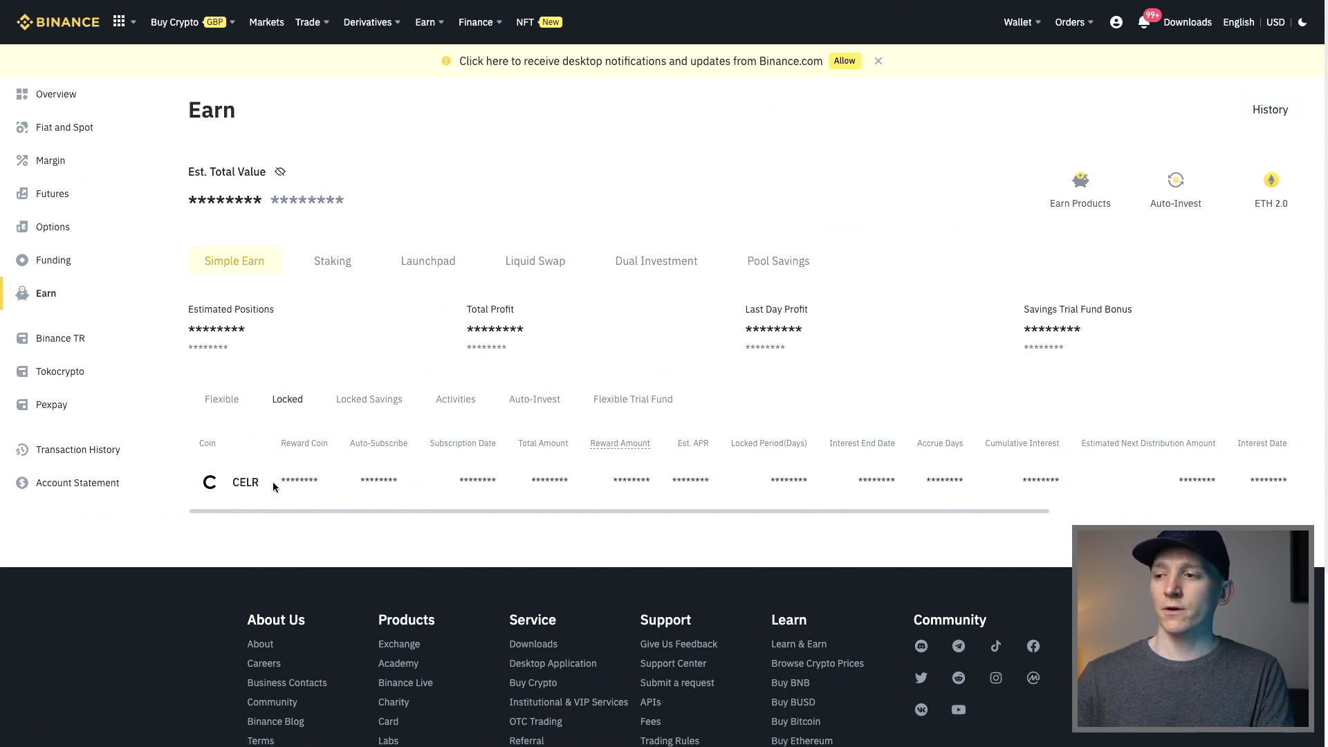
# Step: Scroll the Locked table sideways and down to review the CELR position's Status and Redeem columns
pyautogui.hscroll(10, 272, 483)
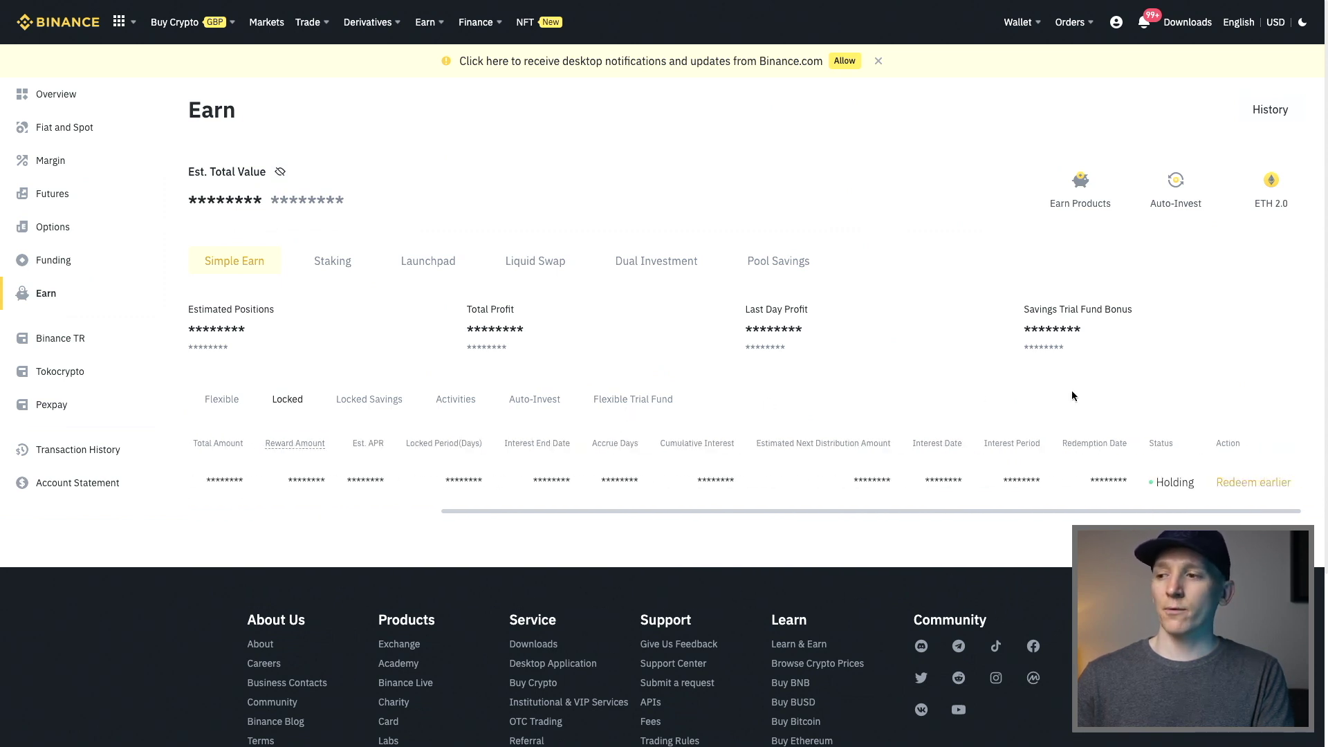
pyautogui.hscroll(-3, 637, 481)
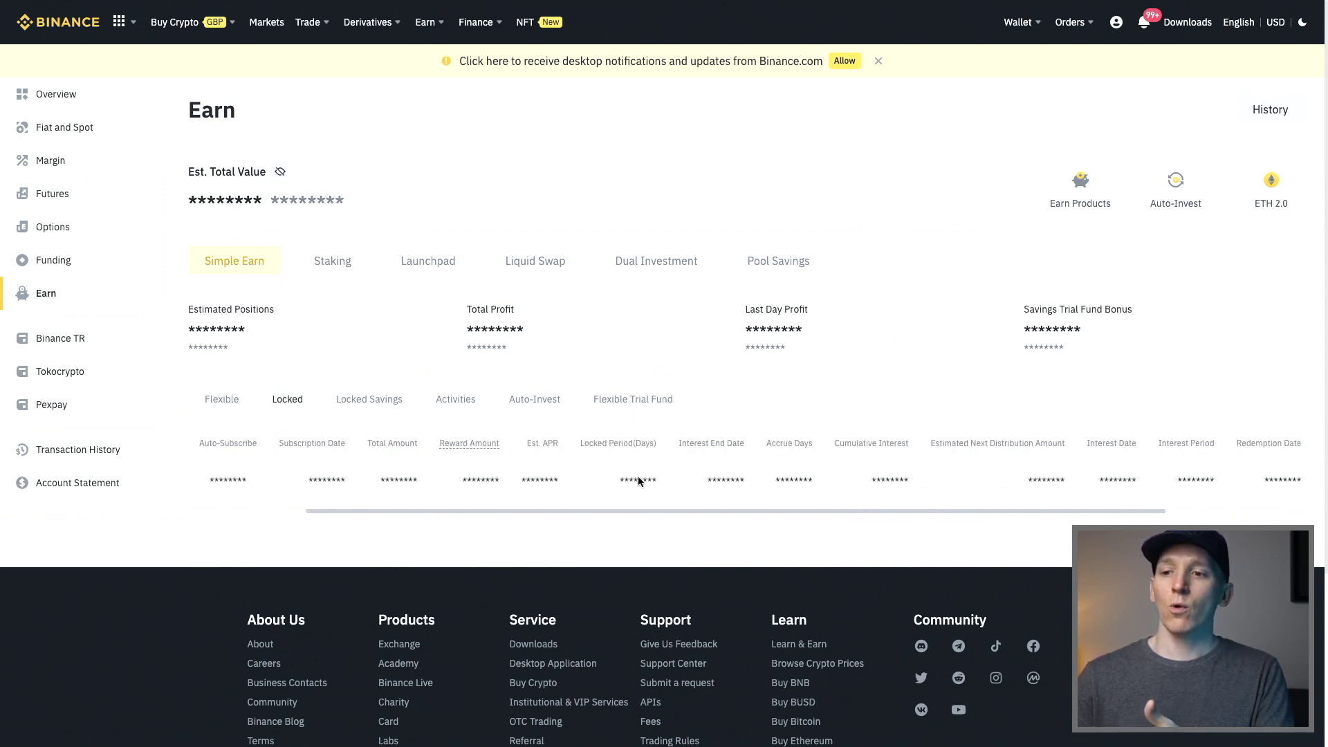
pyautogui.hscroll(-2, 637, 475)
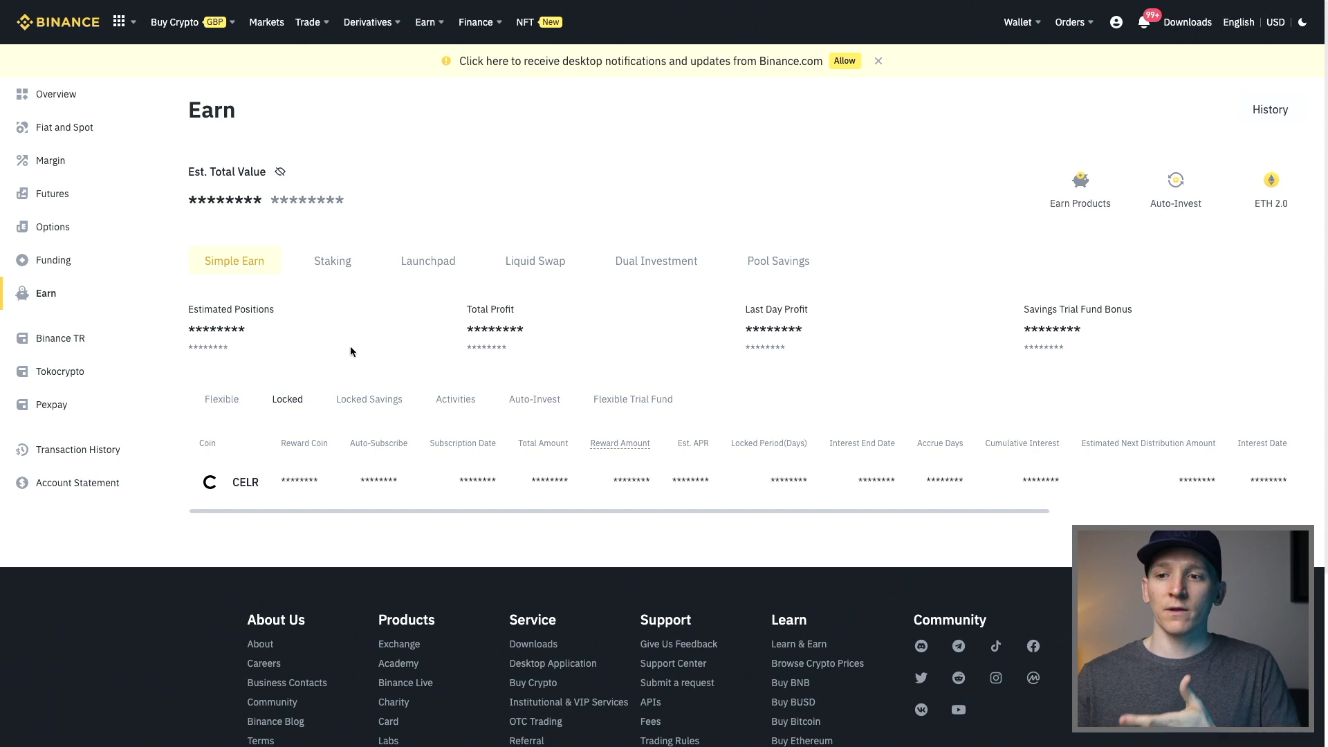
pyautogui.scroll(-1, 310, 340)
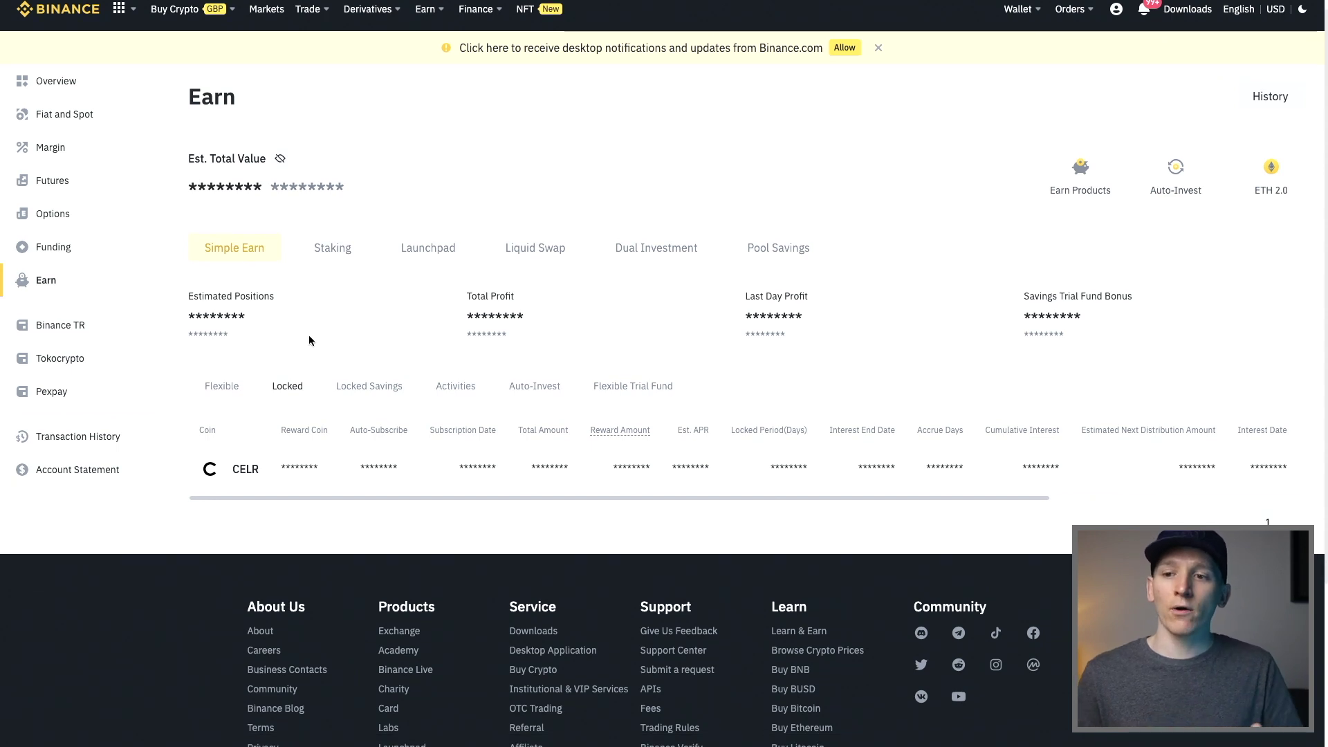